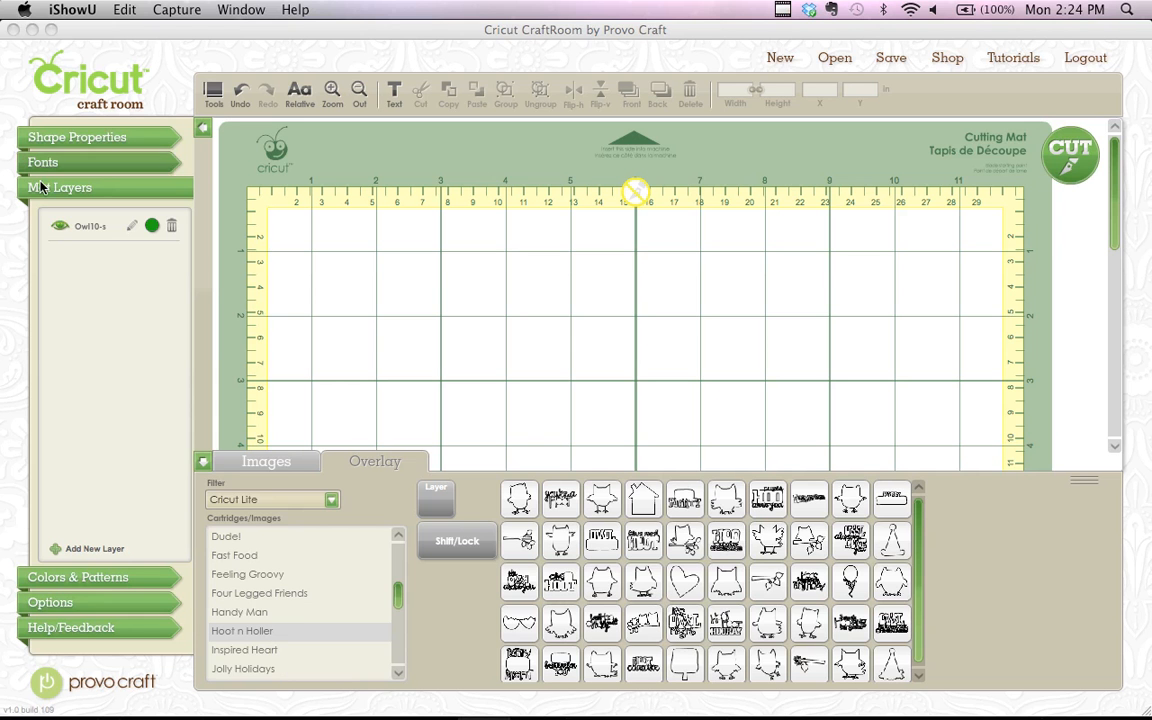
Review the project's default machine choices and the CraftRoom measuring, dial size and mat layer options.
left_click(111, 604)
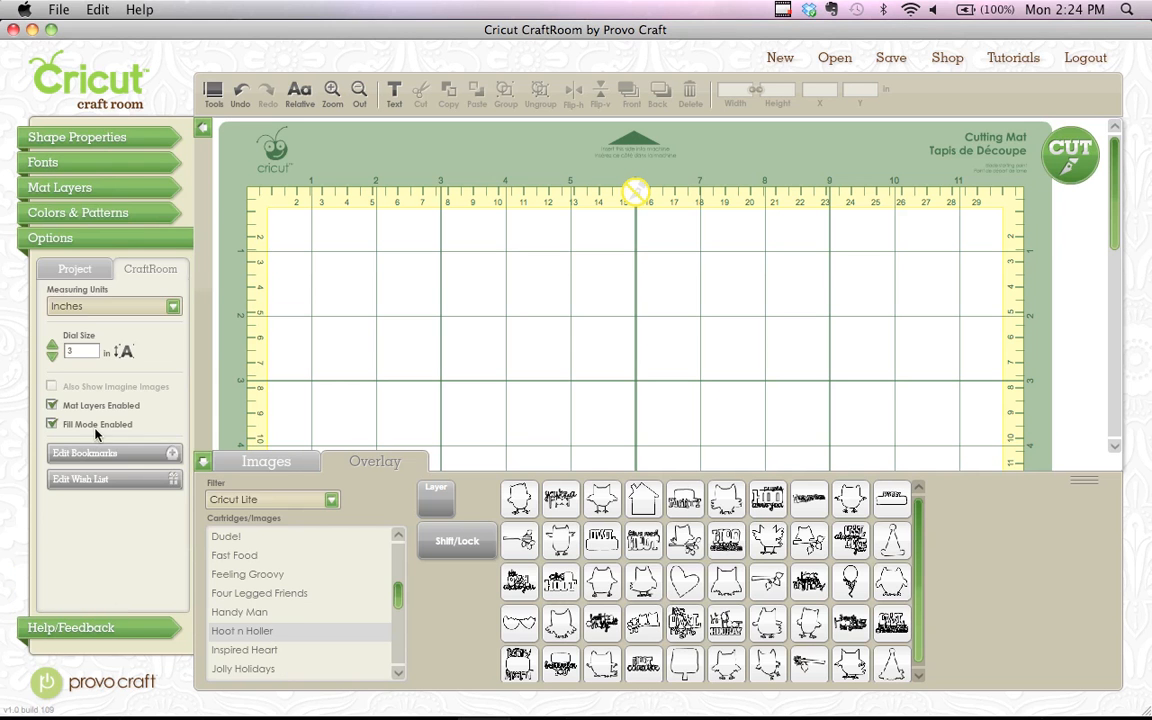
left_click(148, 269)
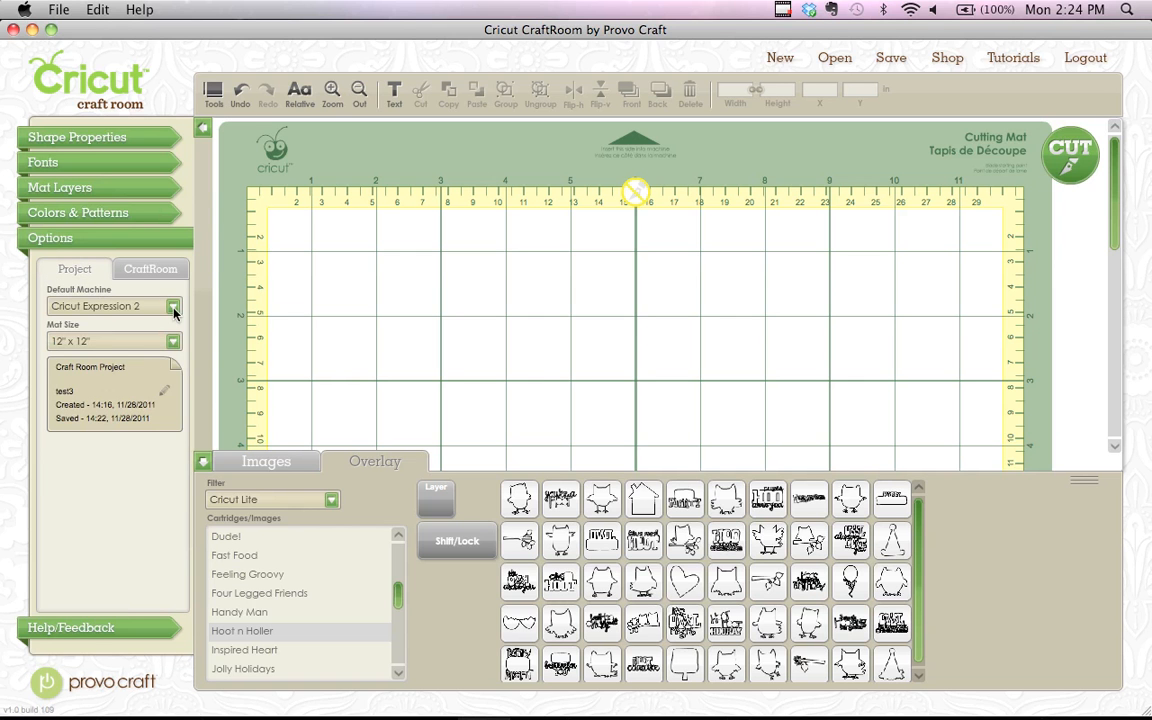
left_click(173, 312)
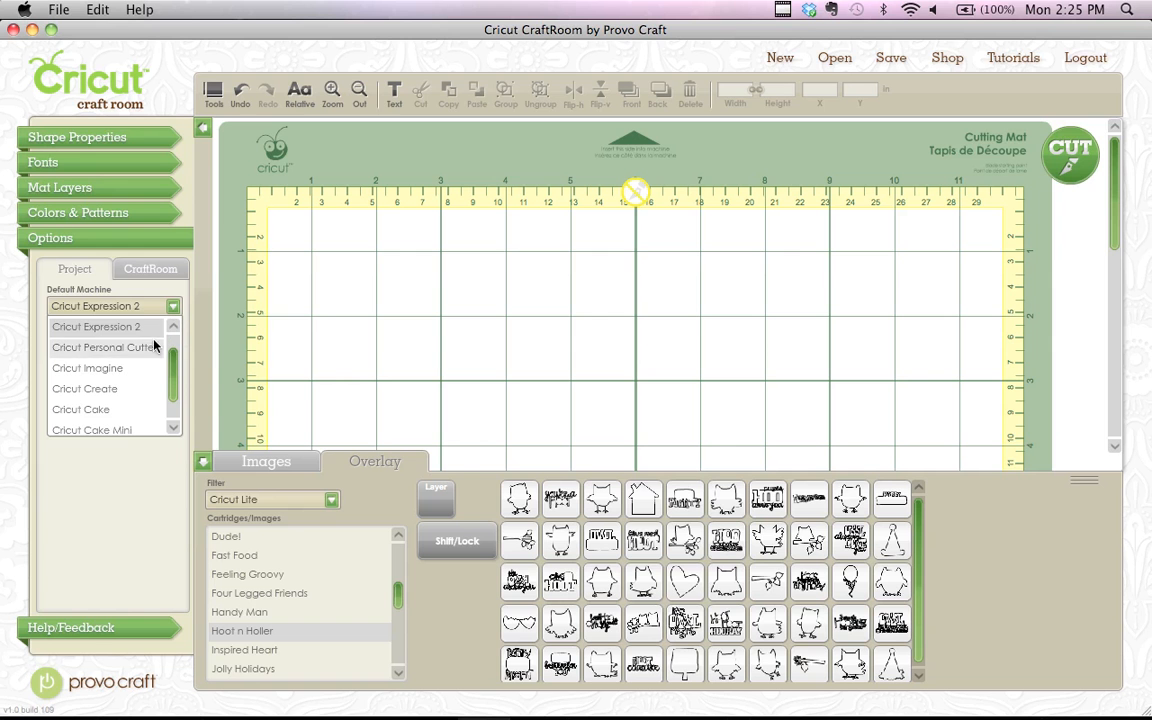
scroll(153, 360, "down", 2)
scroll(172, 362, "up", 2)
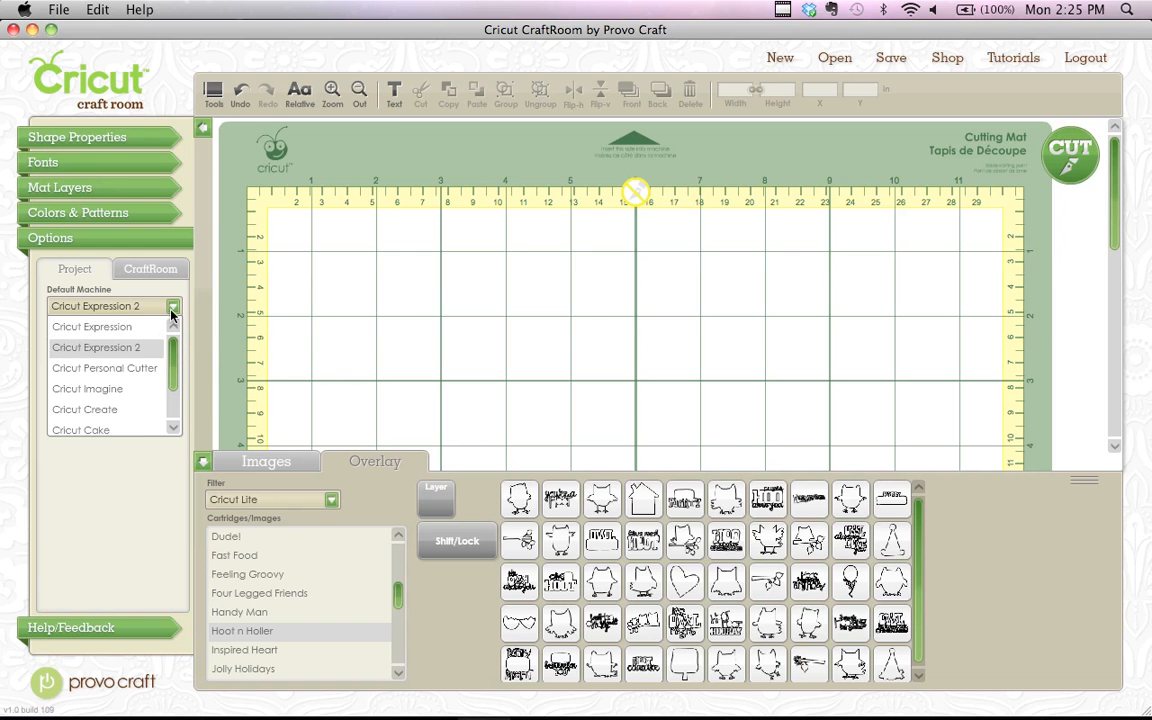
left_click(172, 308)
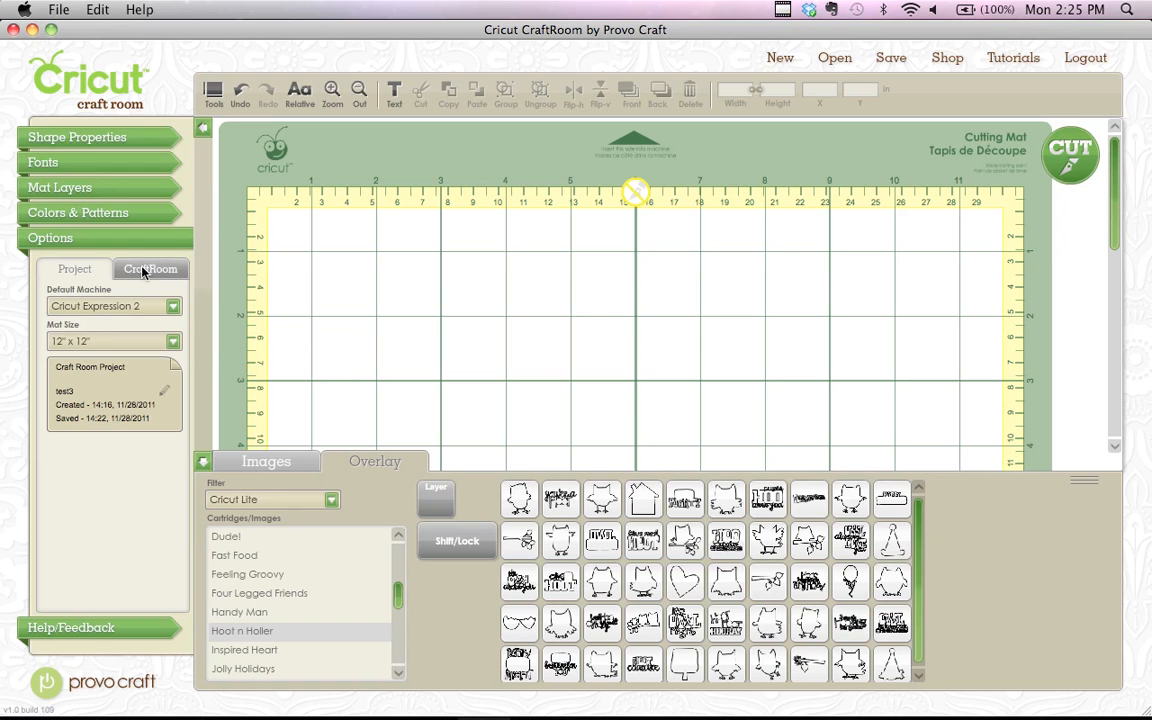
left_click(144, 270)
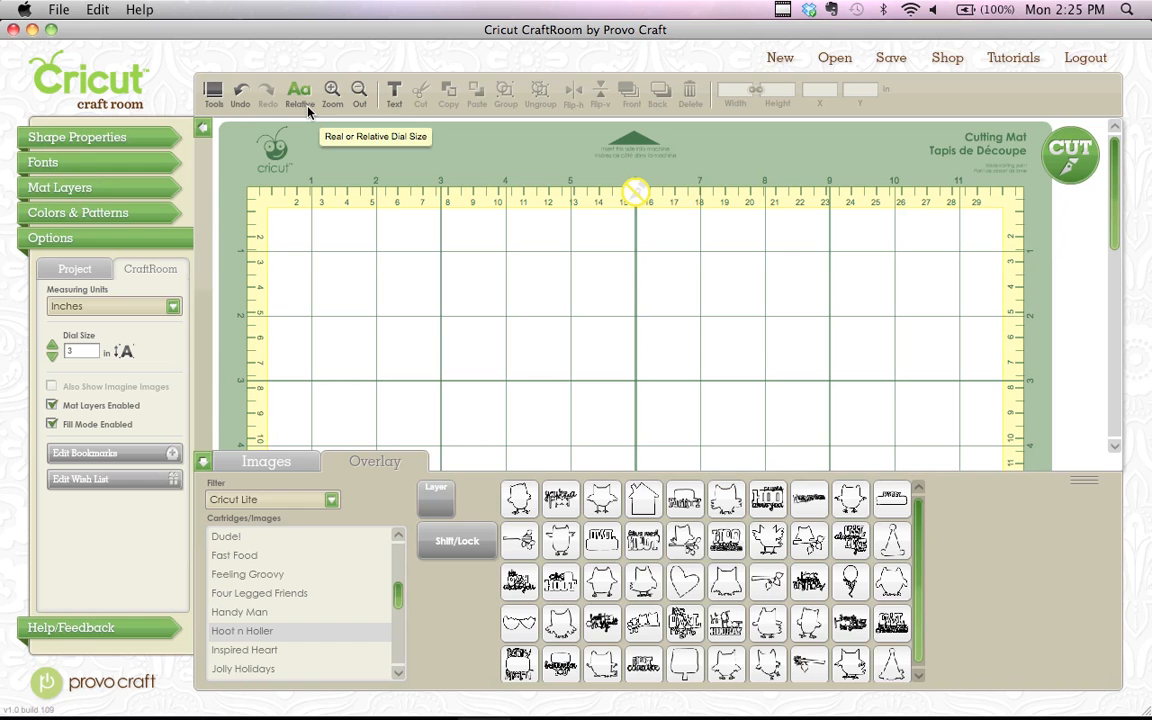
Turn the Mat Layers Enabled option off and back on, and show the mat layers list.
left_click(52, 405)
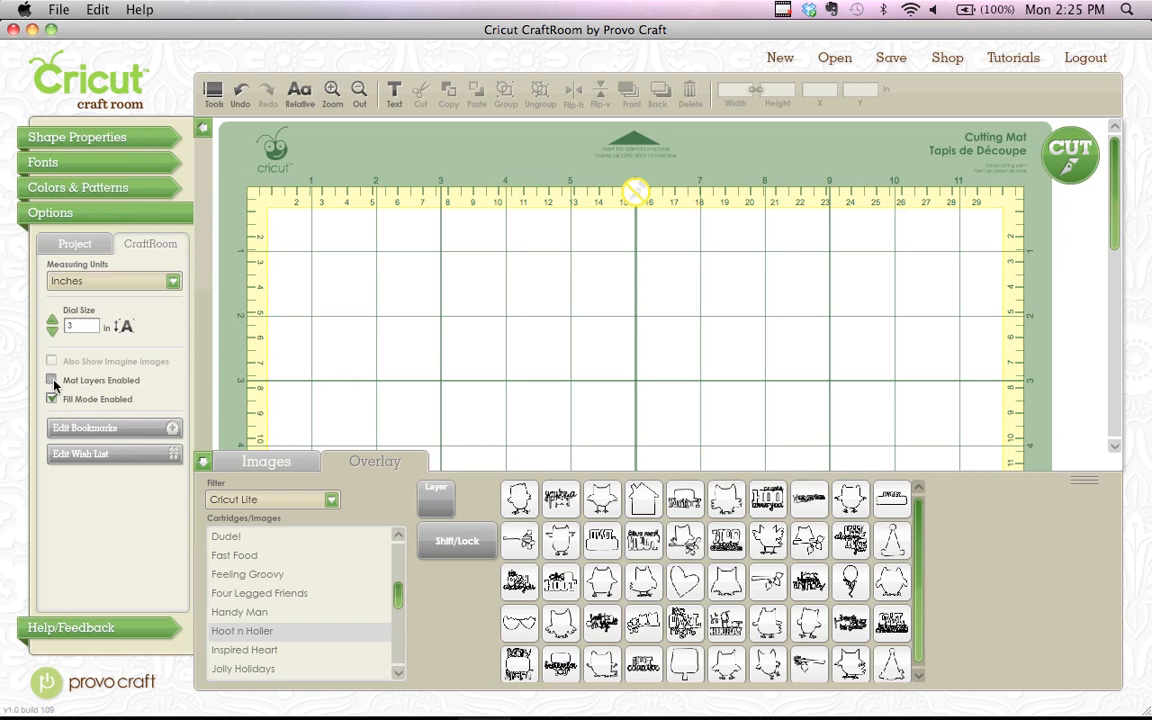
left_click(52, 381)
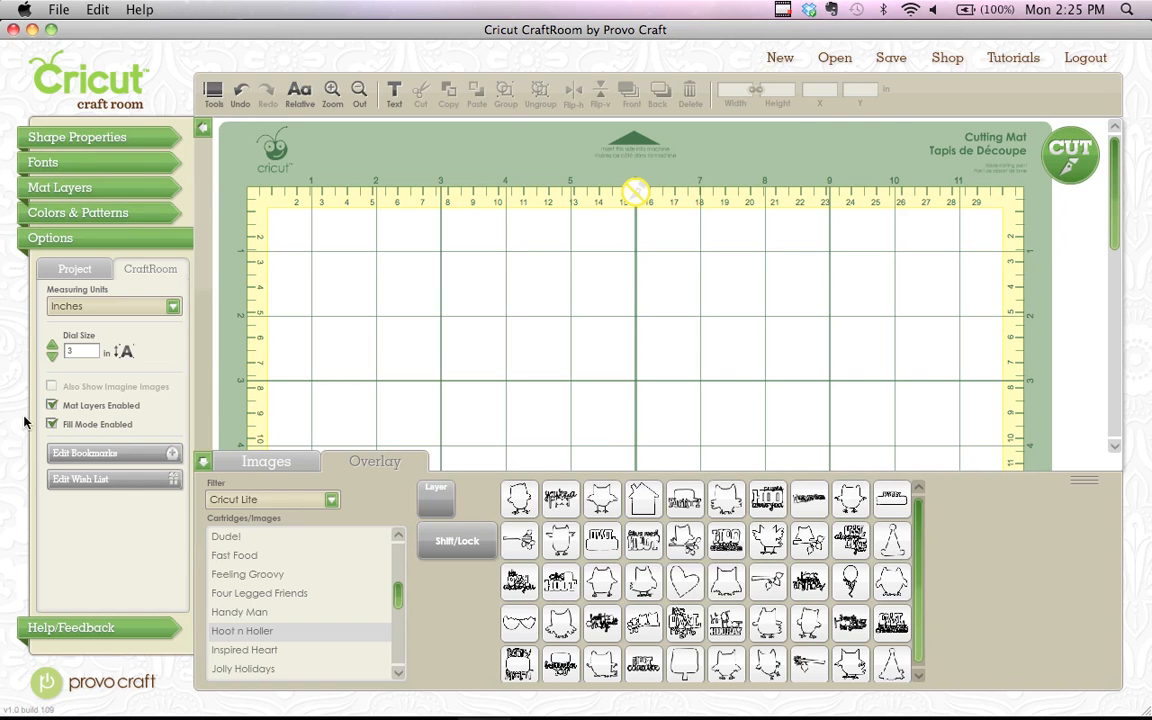
left_click(115, 191)
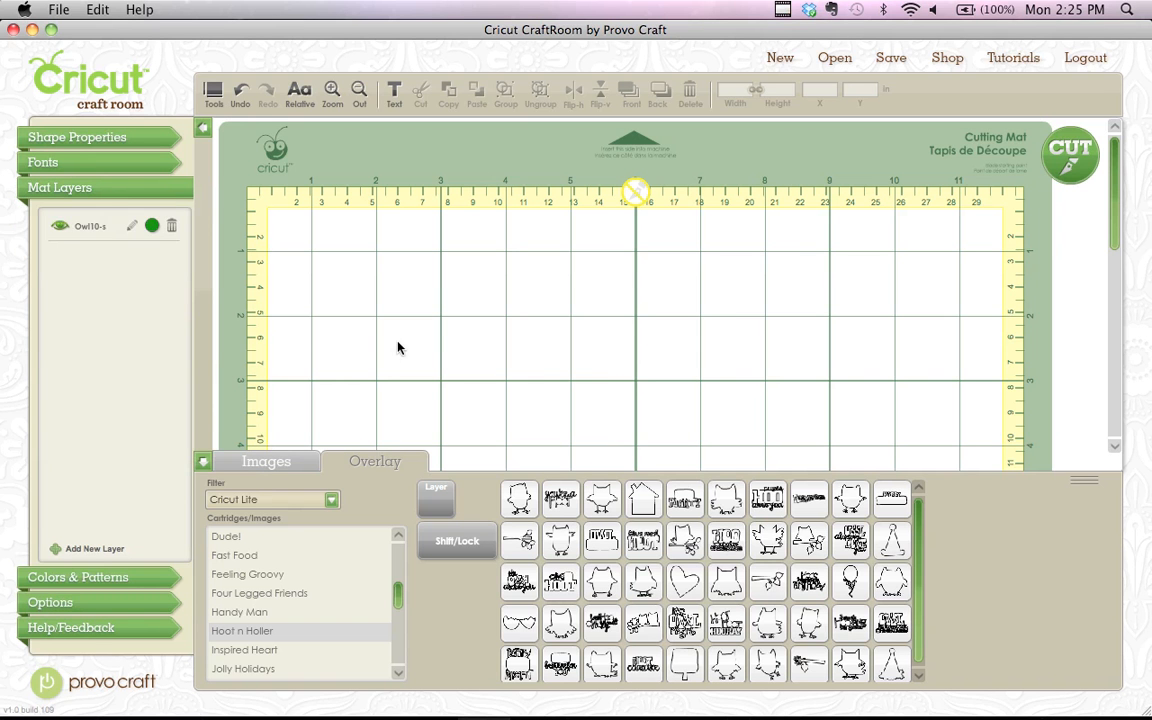
Place the Owl9 base silhouette at about X 0.72, Y 0.75 in, and its Shift variant on a new layer at about X 4.38, Y 0.99 in.
mouse_move(605, 588)
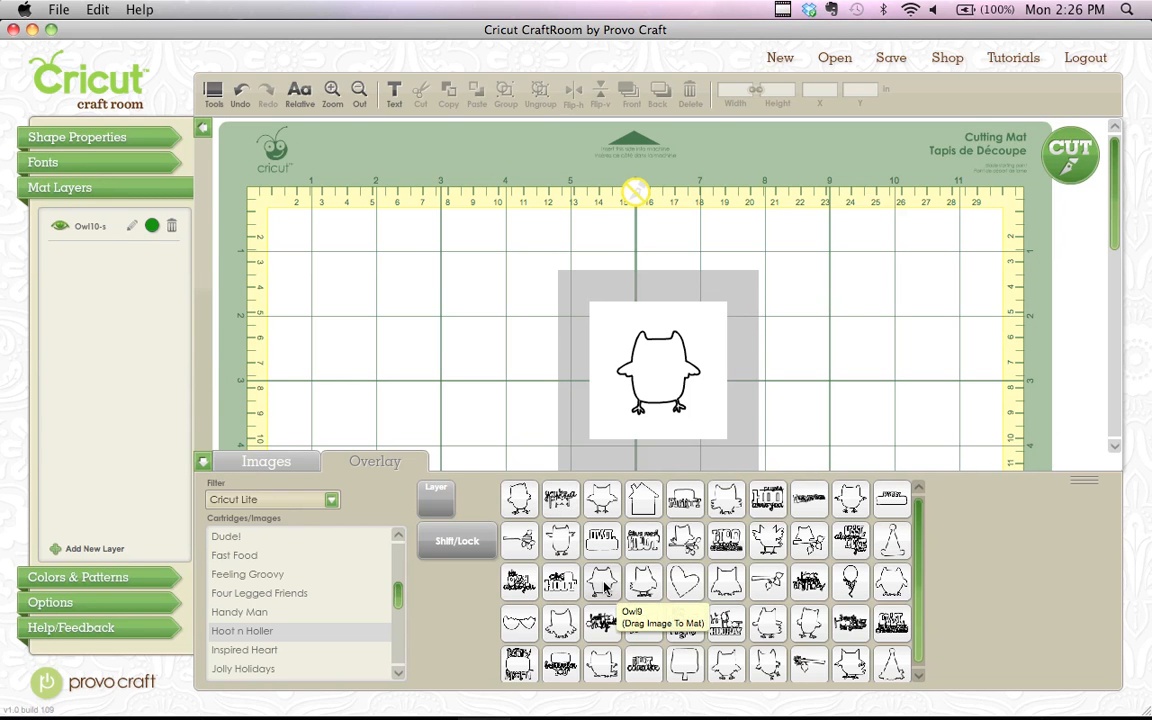
left_click_drag(605, 588, 293, 236)
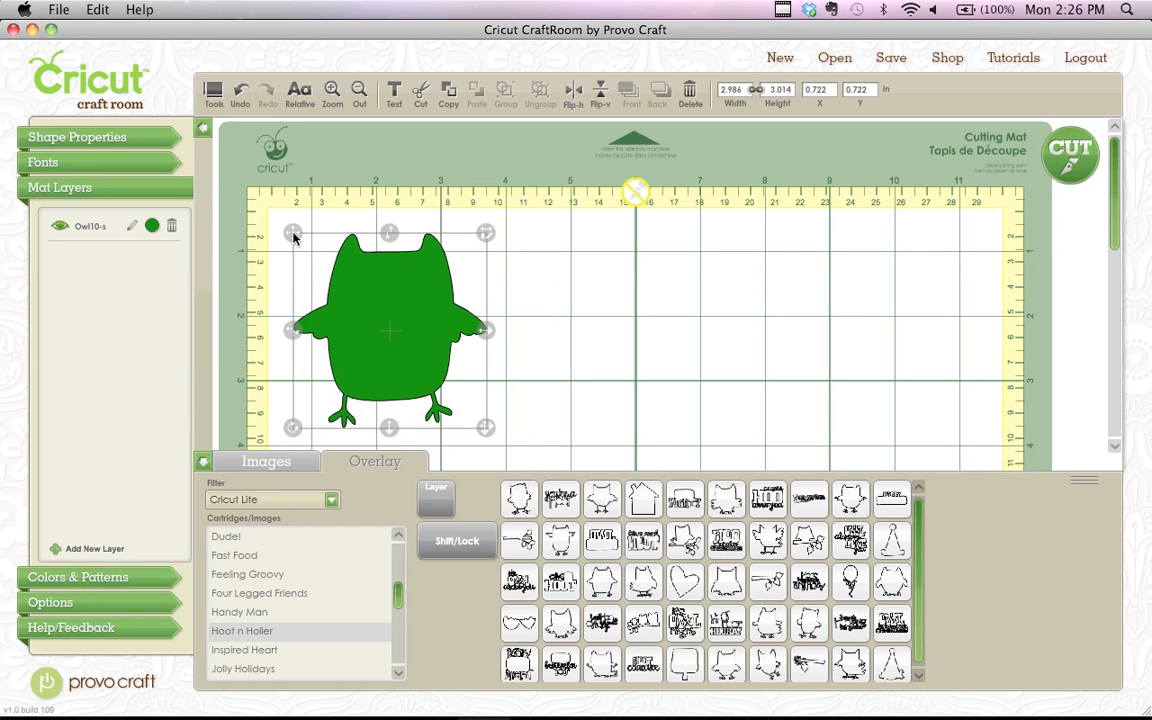
left_click(459, 543)
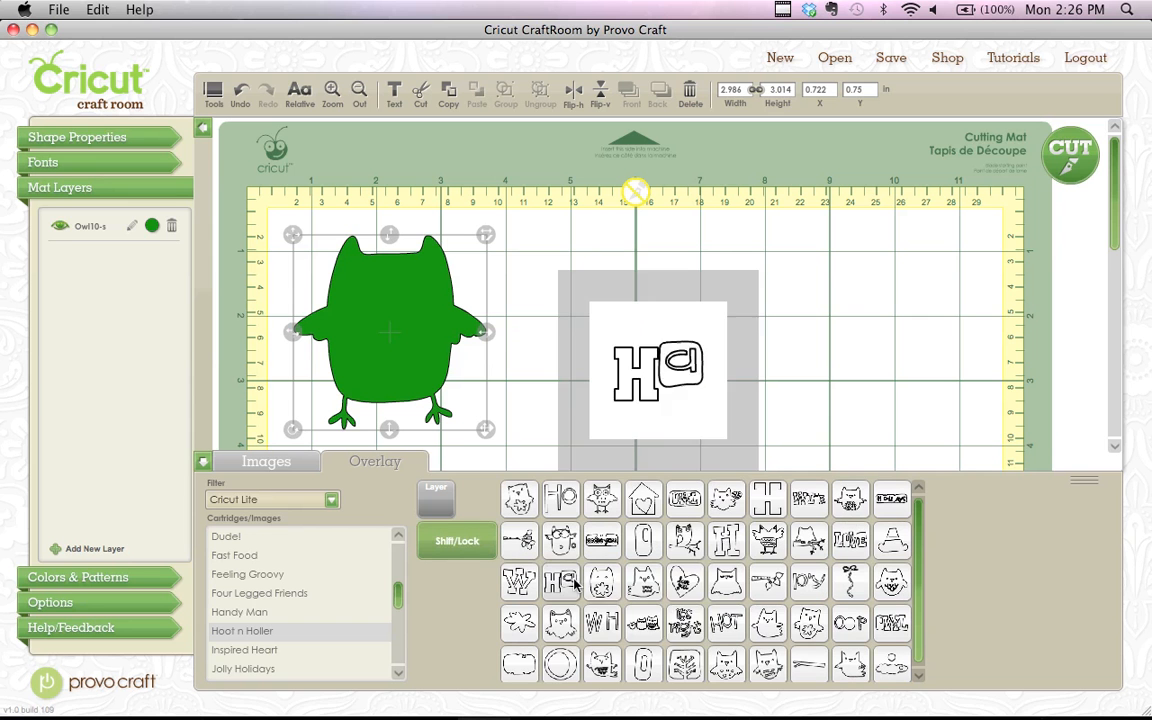
left_click_drag(603, 592, 585, 347)
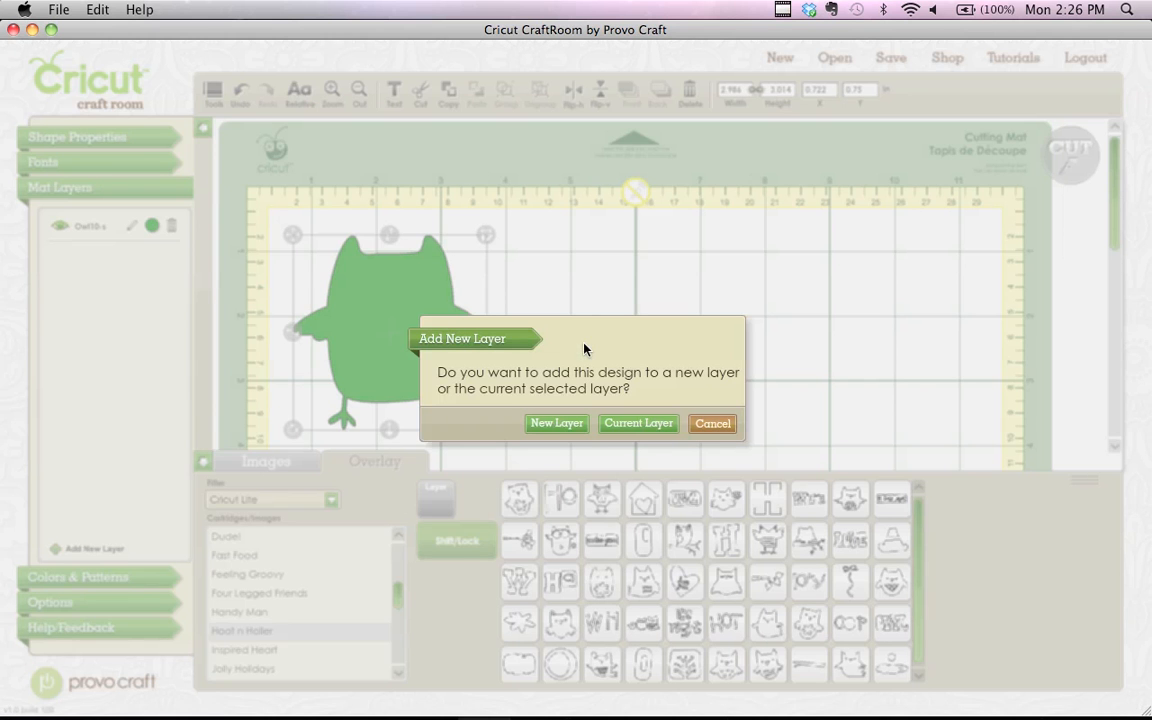
left_click(580, 424)
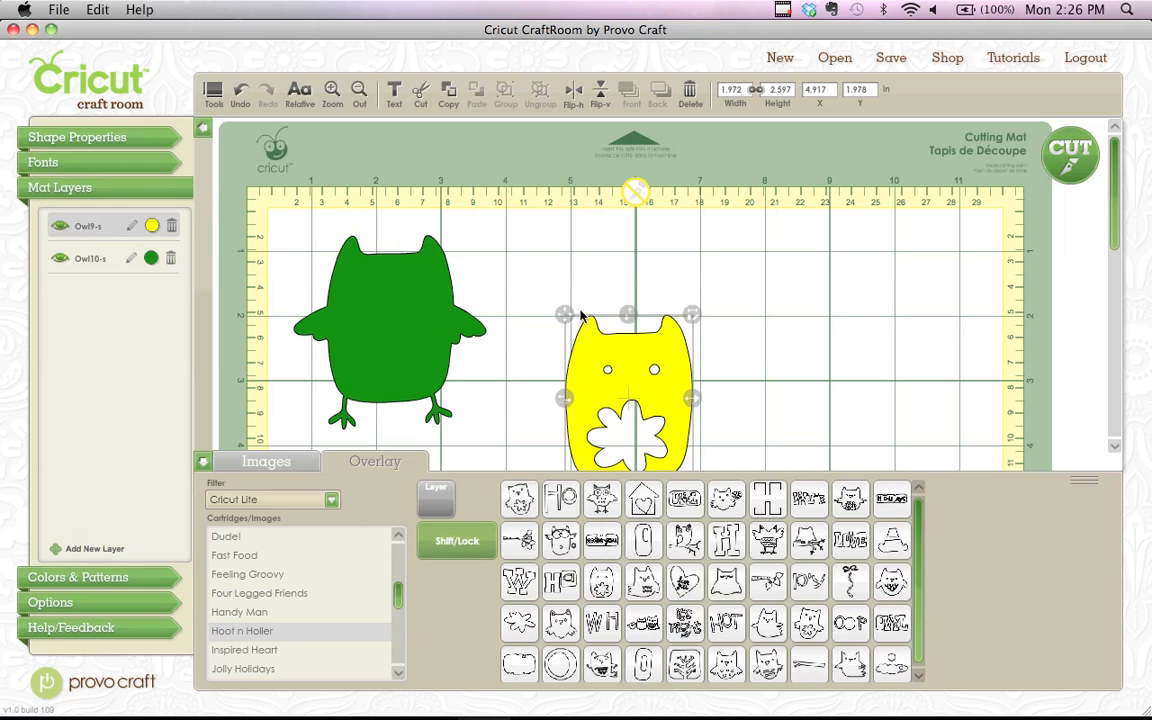
left_click_drag(600, 330, 586, 295)
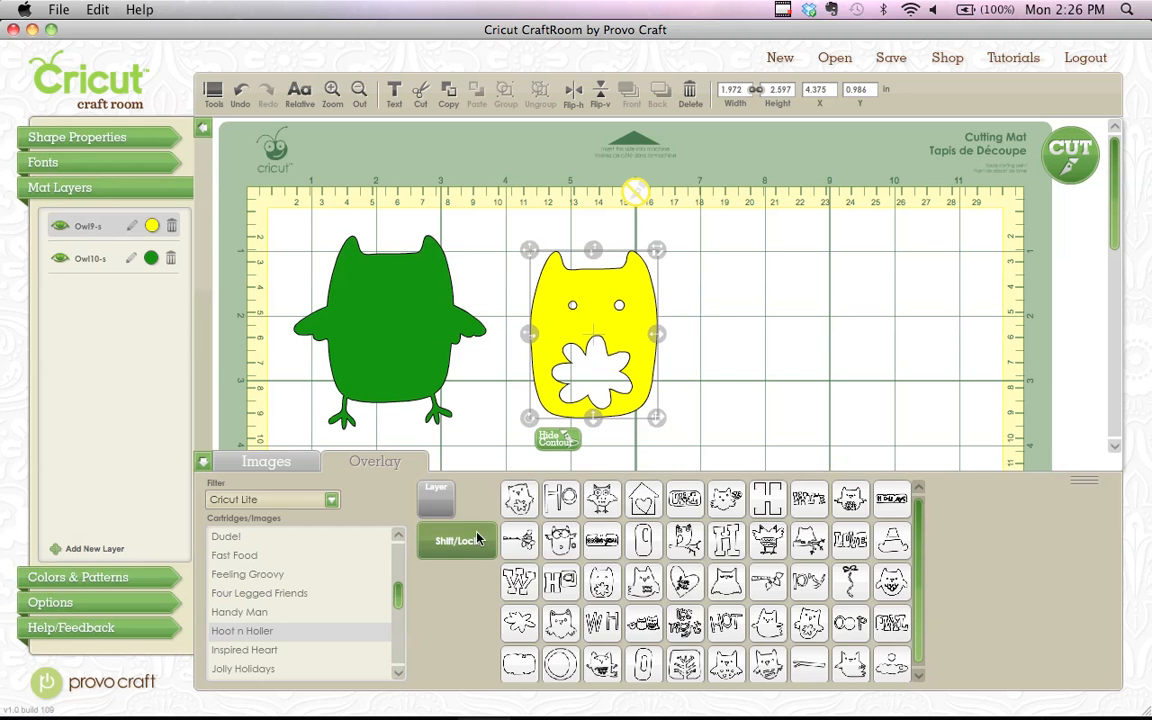
Add the Owl9 Layer variant, without Shift, on a new layer at about X 6.86, Y 1 in.
left_click(440, 494)
left_click(456, 547)
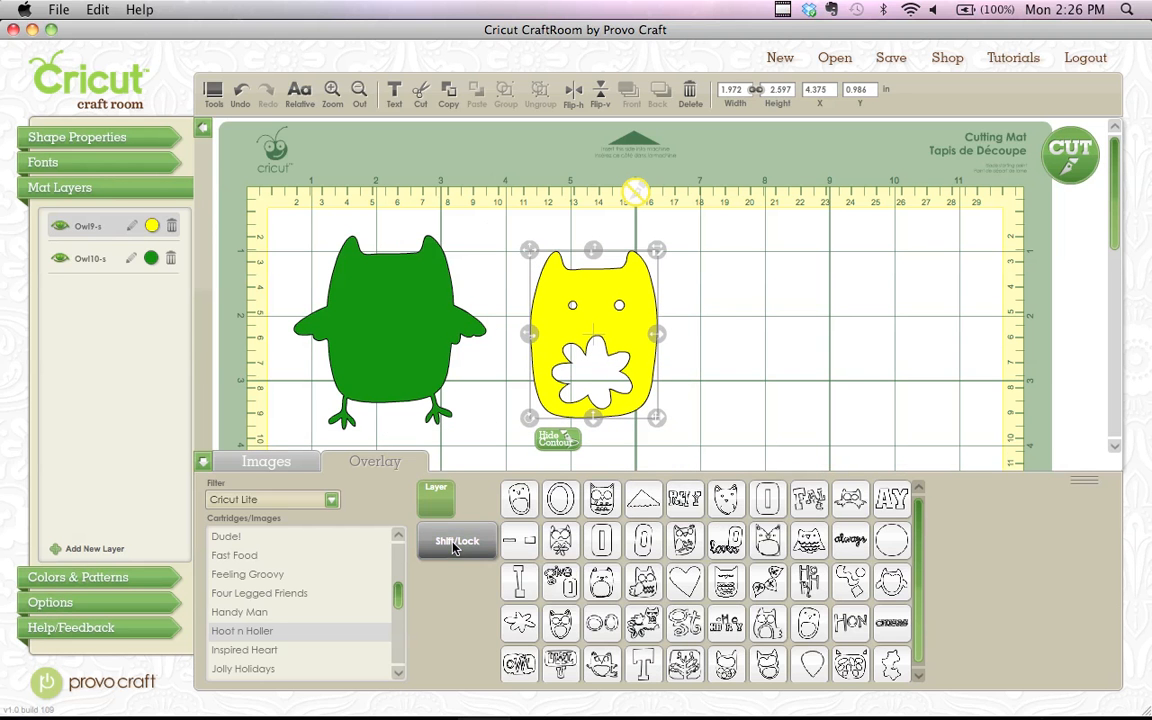
mouse_move(605, 580)
left_click_drag(605, 582, 736, 314)
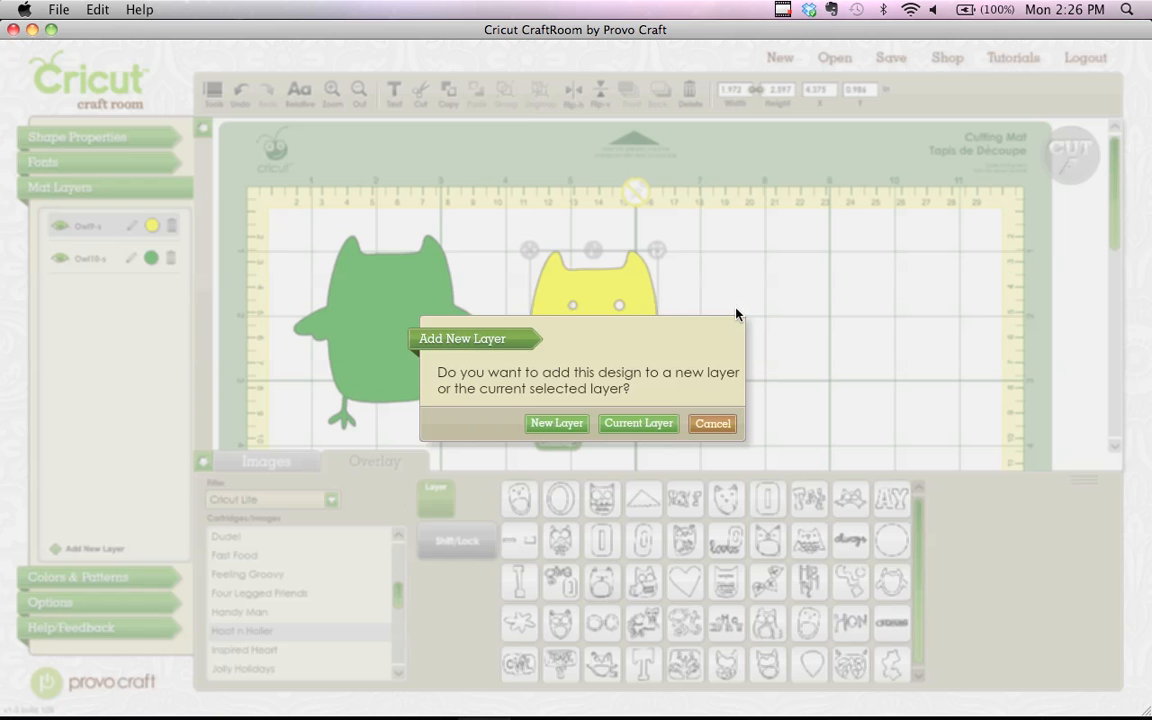
left_click(575, 424)
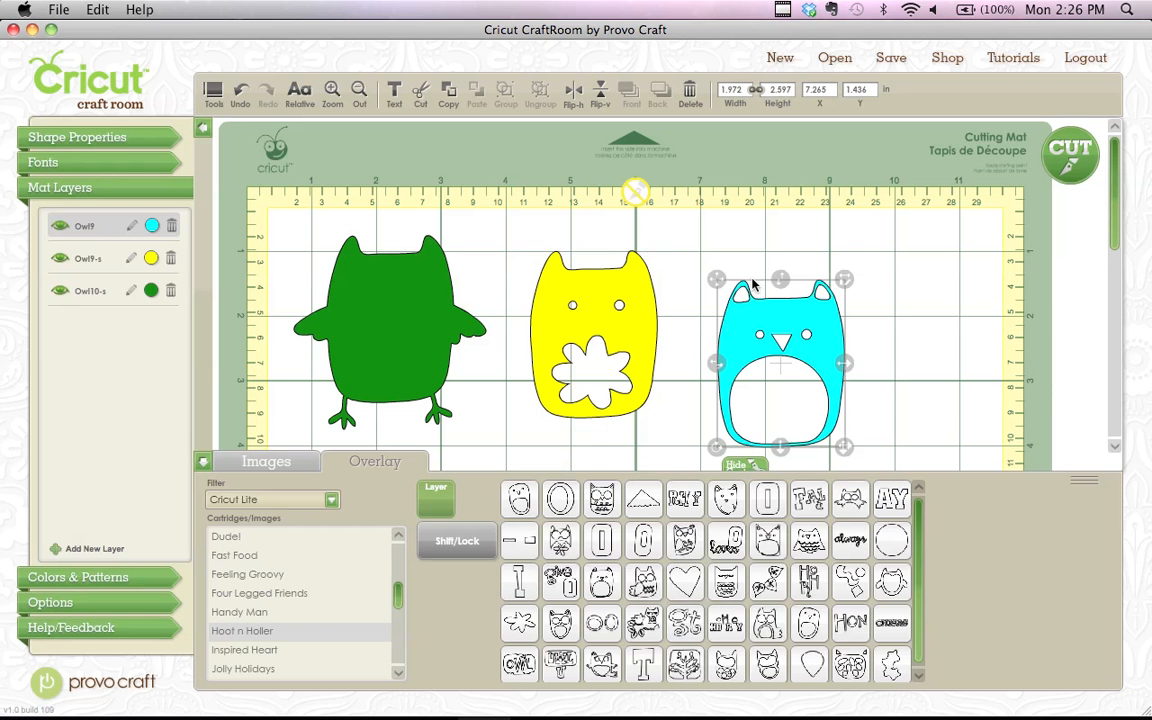
left_click_drag(723, 283, 697, 255)
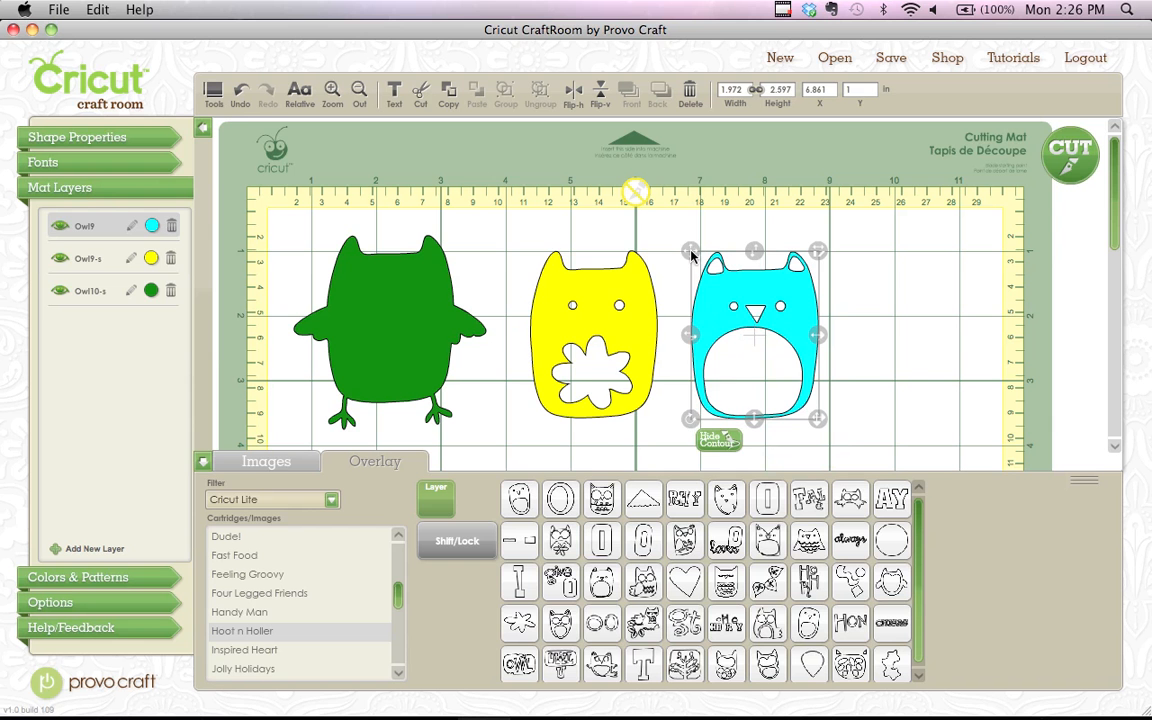
Add the Owl9 eye pieces from the combined Layer and Shift variant on a new layer at about X 9.64, Y 1.66 in.
left_click(480, 542)
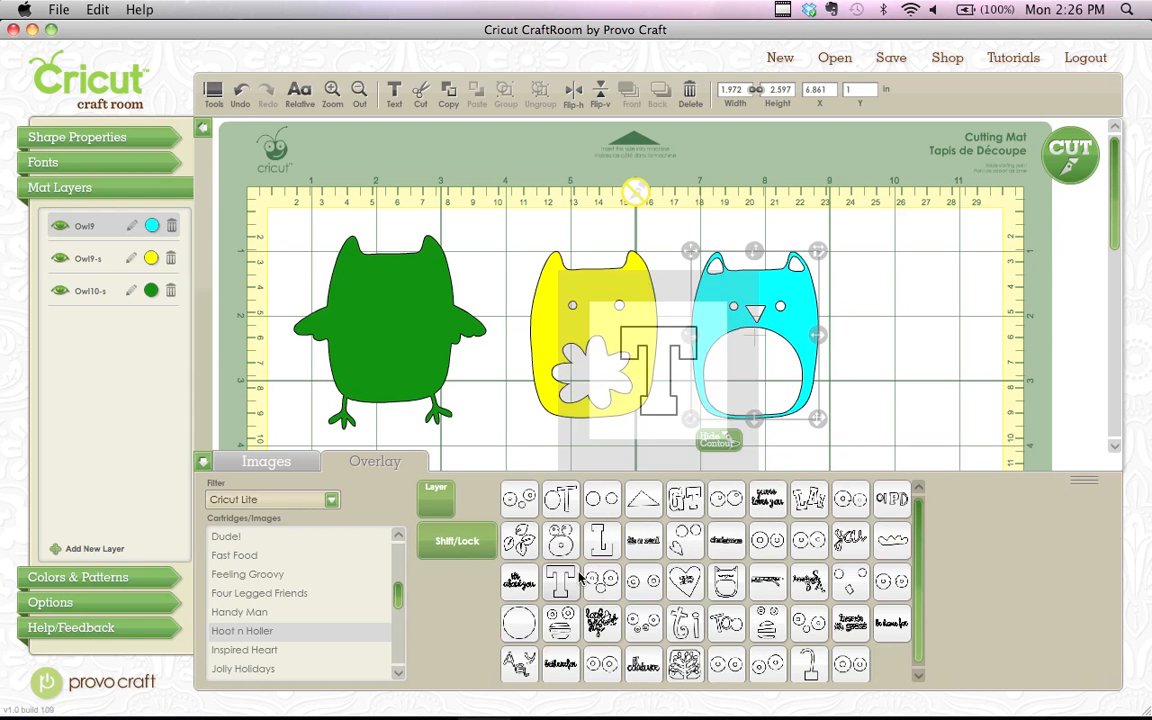
left_click_drag(600, 582, 880, 310)
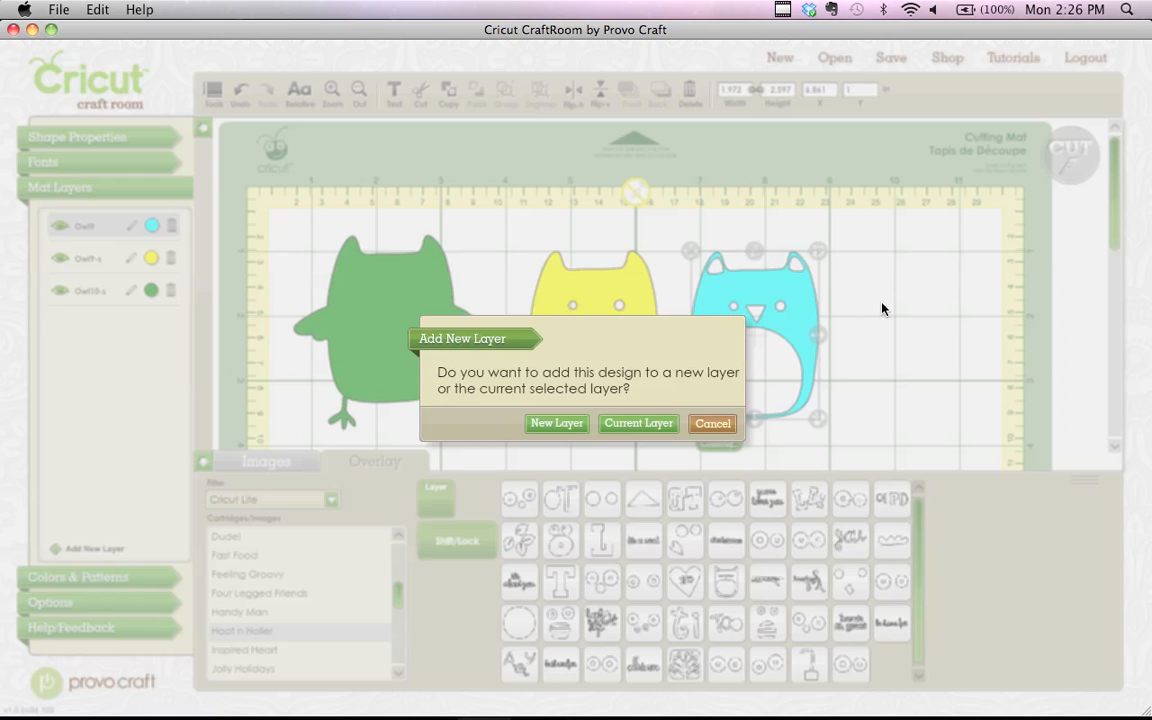
left_click(556, 423)
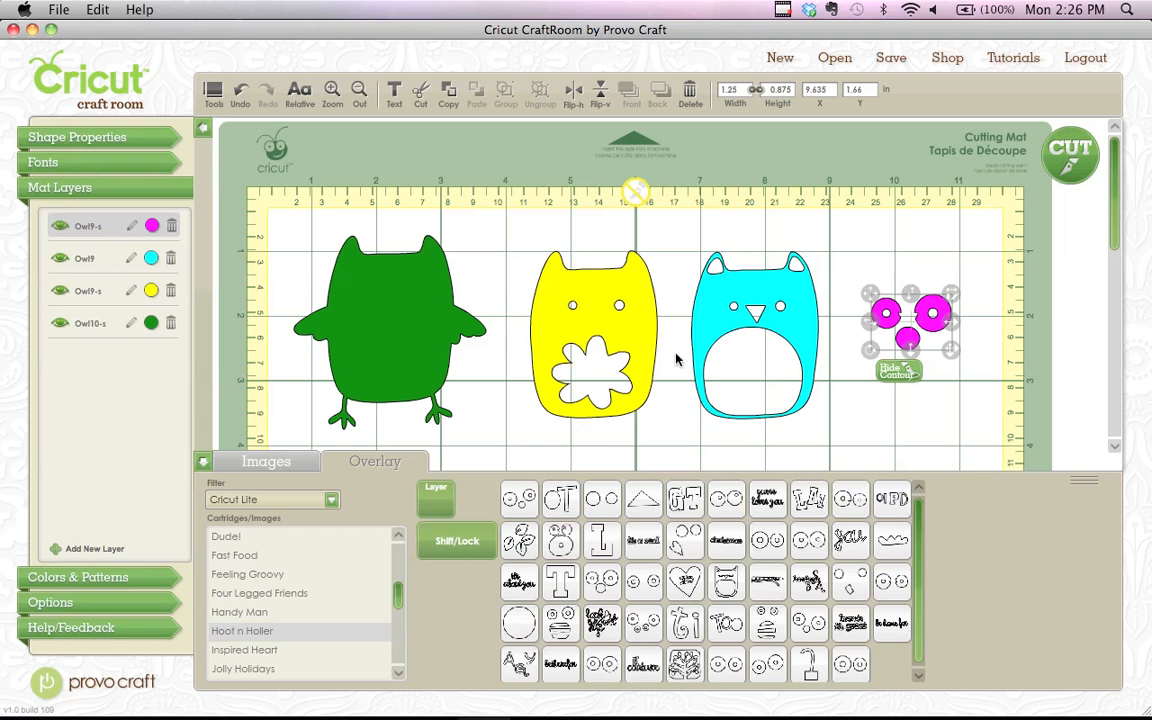
Stack the yellow and cyan owl bodies over the green base silhouette at about X 1.21, Y 0.76 in.
left_click(606, 296)
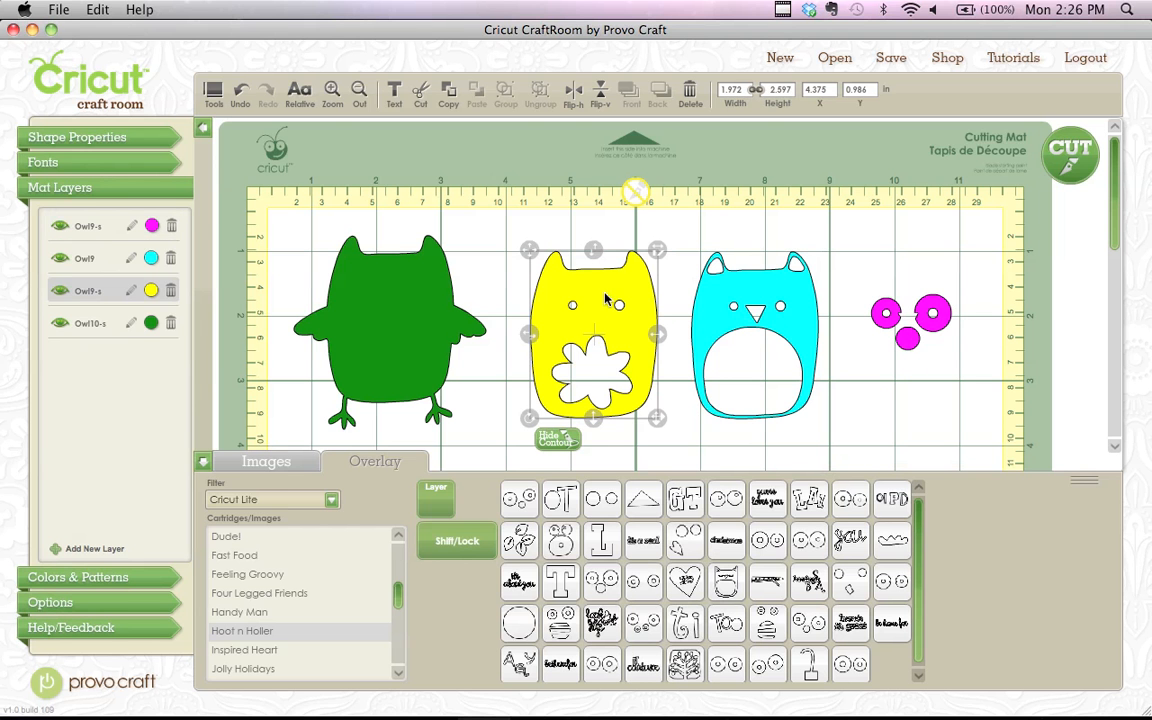
left_click_drag(530, 252, 325, 238)
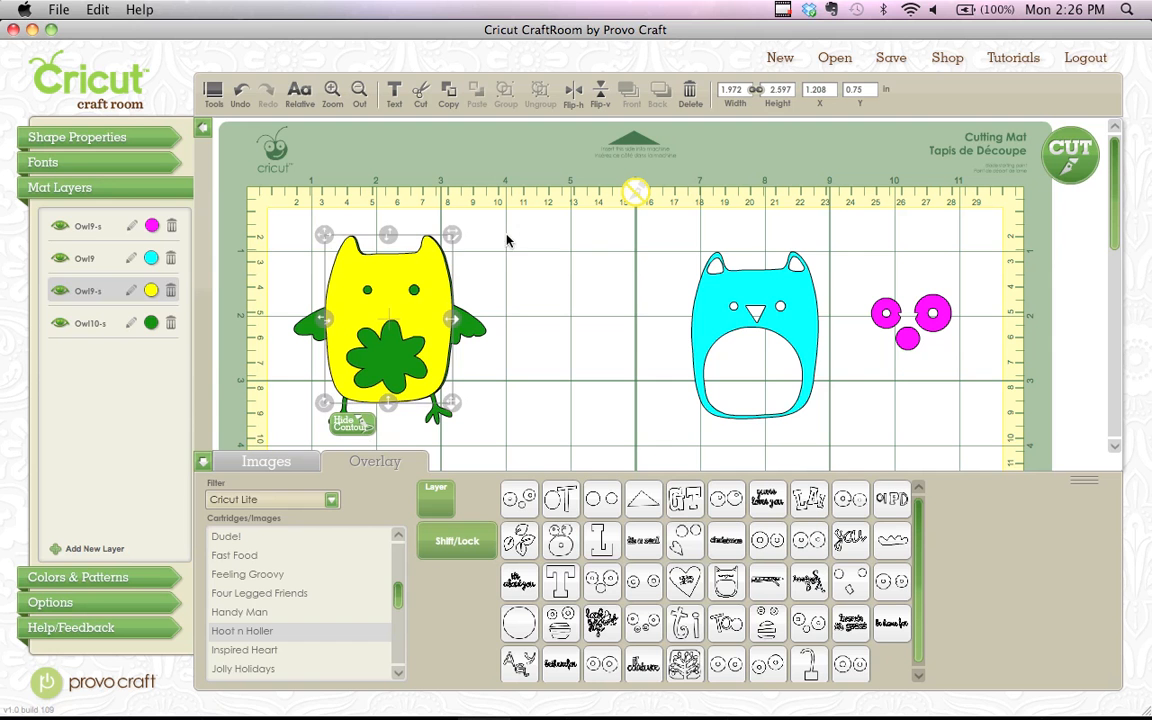
left_click(700, 300)
left_click_drag(690, 250, 325, 240)
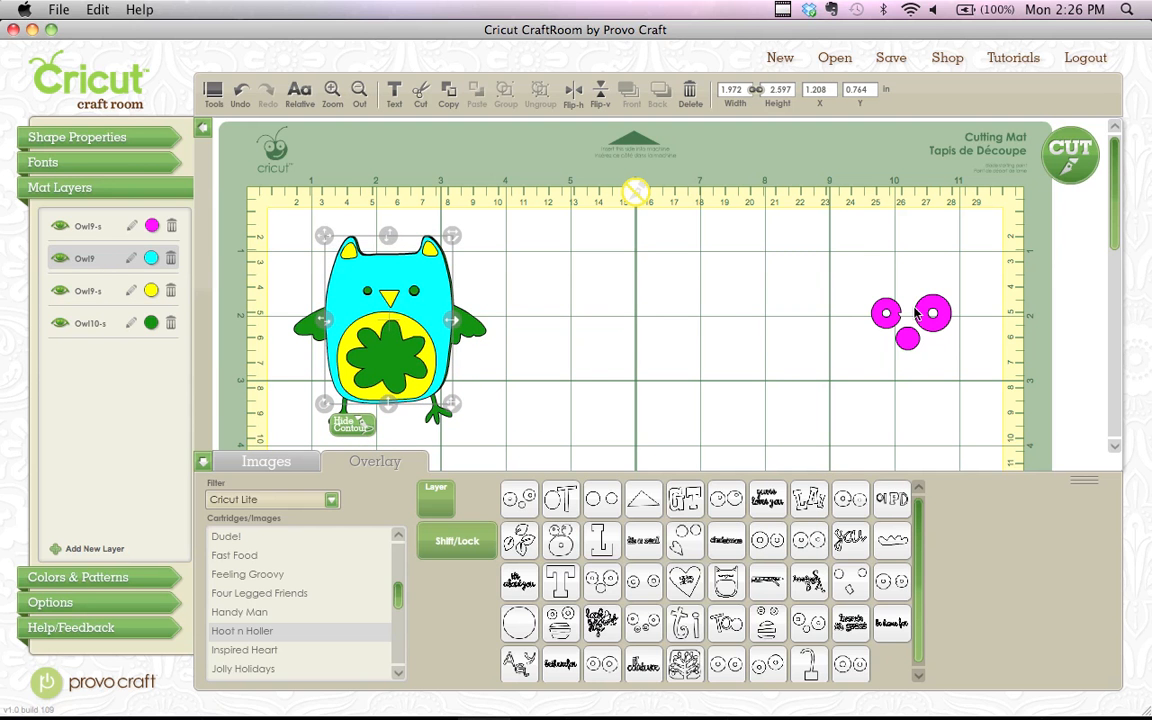
Position the magenta eye pieces over the owl's face at about X 1.62, Y 1.32 in.
left_click(824, 285)
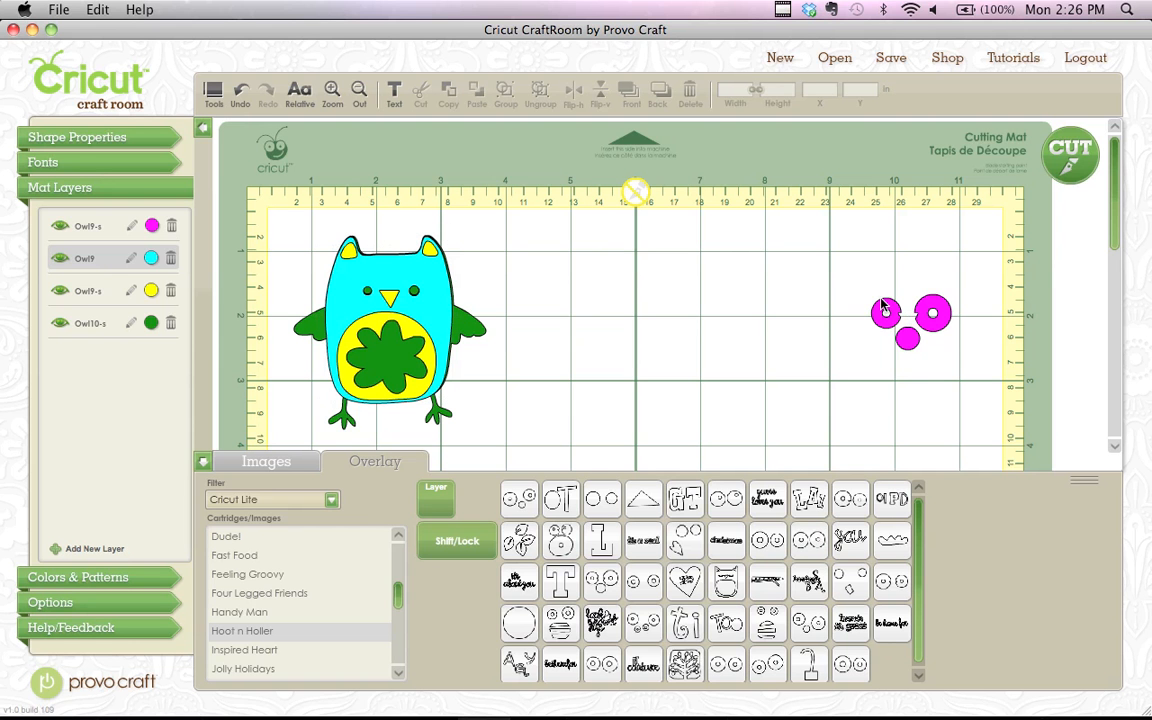
left_click(887, 316)
left_click_drag(874, 300, 354, 277)
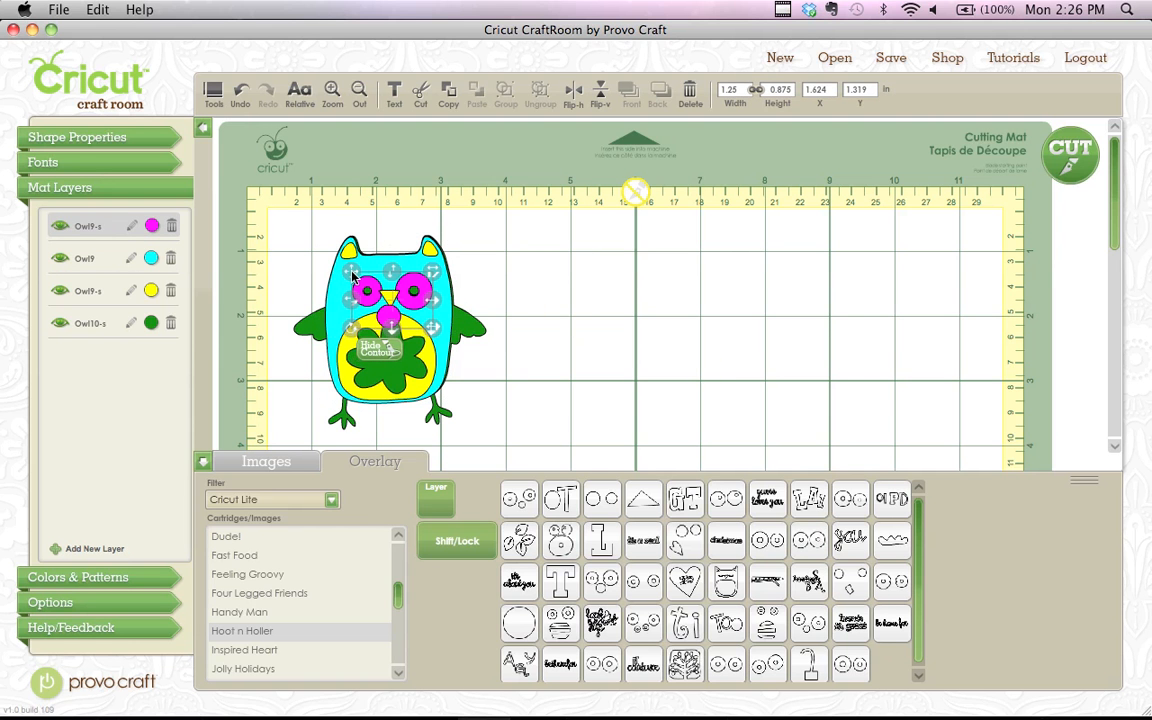
left_click(614, 289)
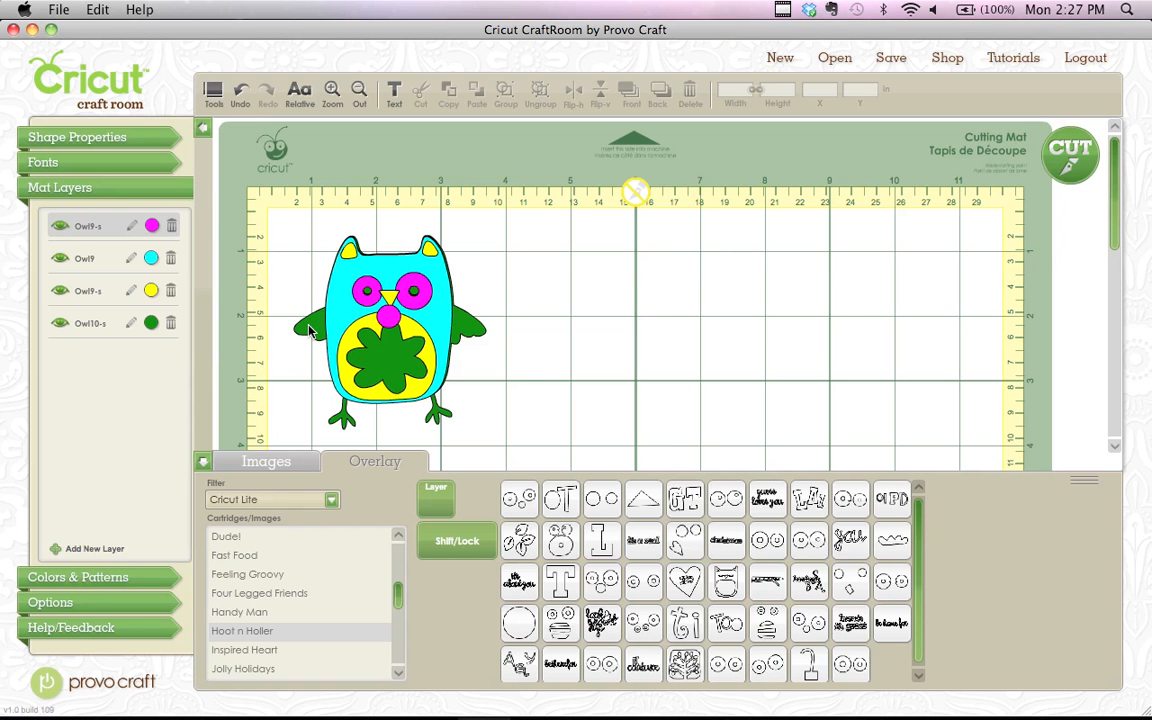
Change the green Owl10-s base layer's color to the basic red.
left_click(149, 324)
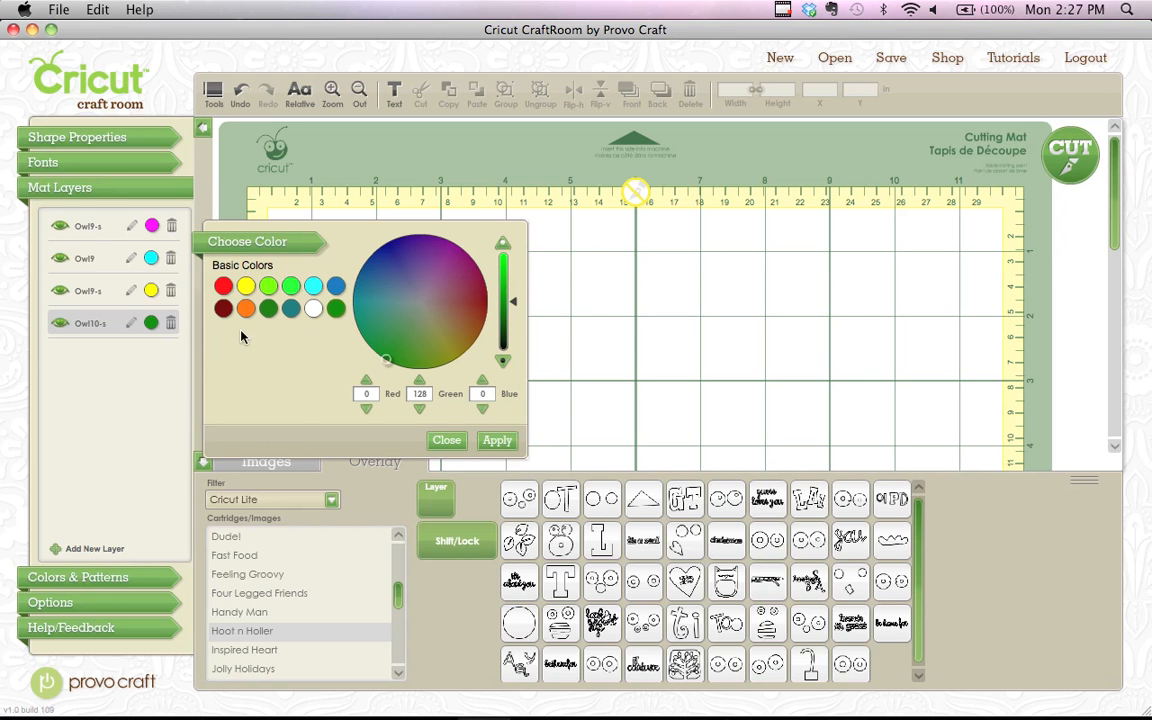
left_click(223, 287)
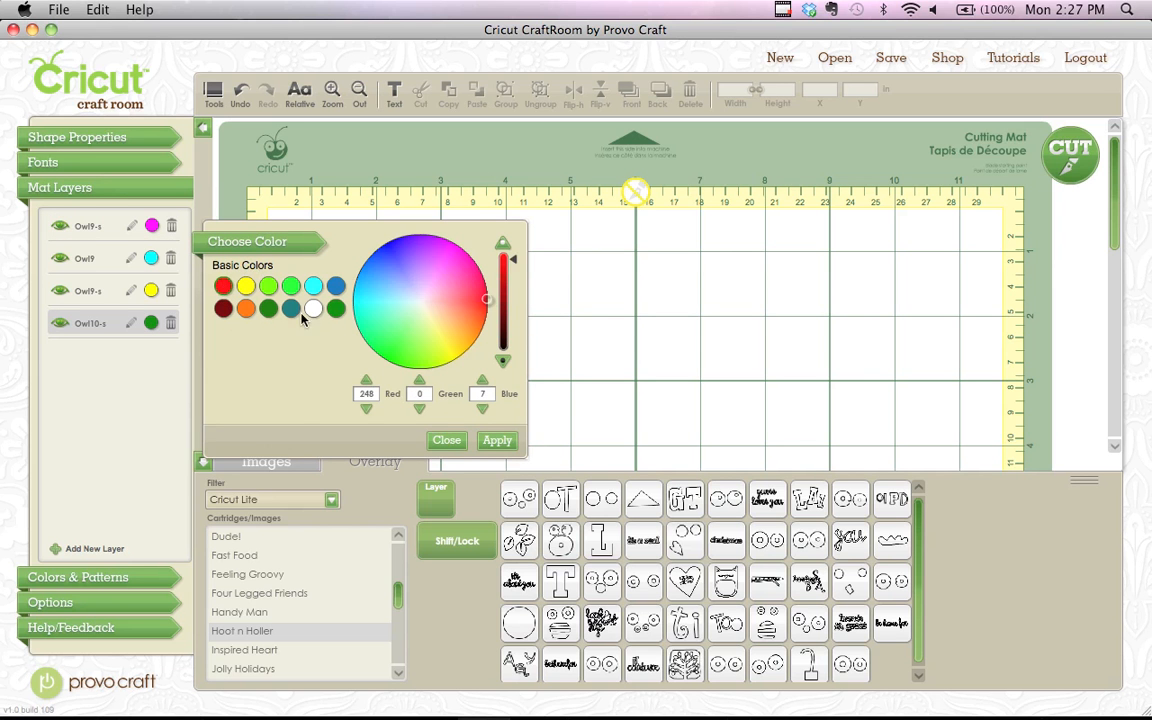
left_click(497, 441)
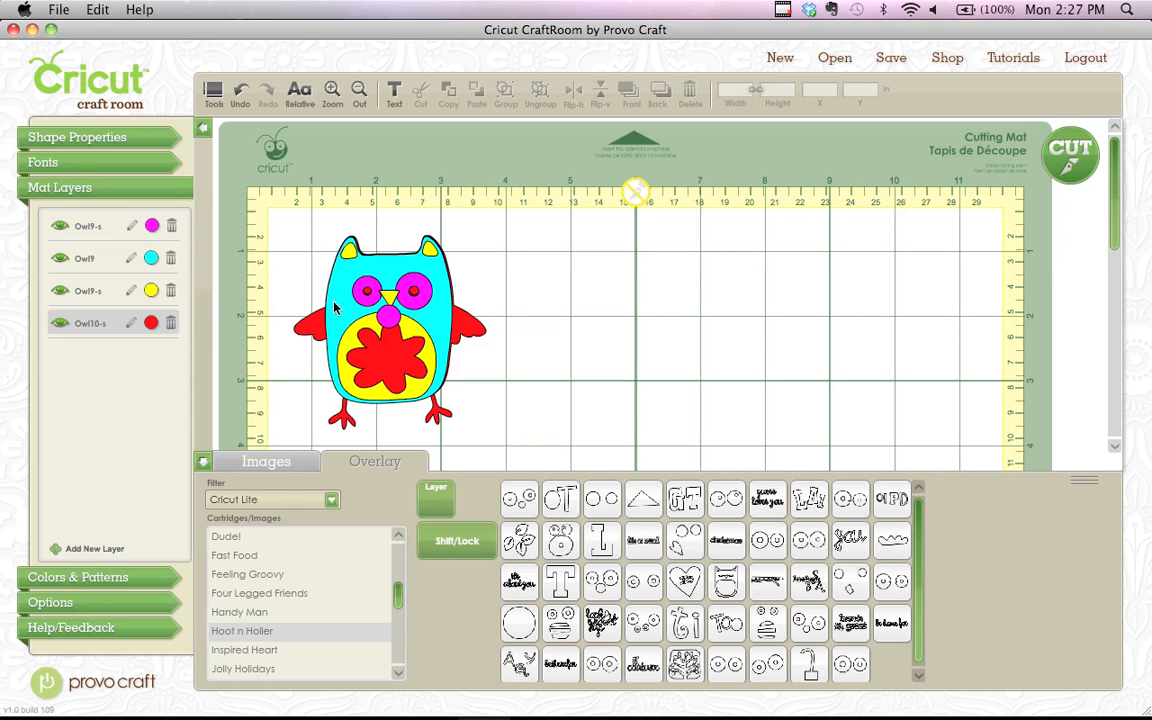
Change the cyan Owl9 body layer's color to the basic darker blue (13, 107, 175).
left_click(151, 259)
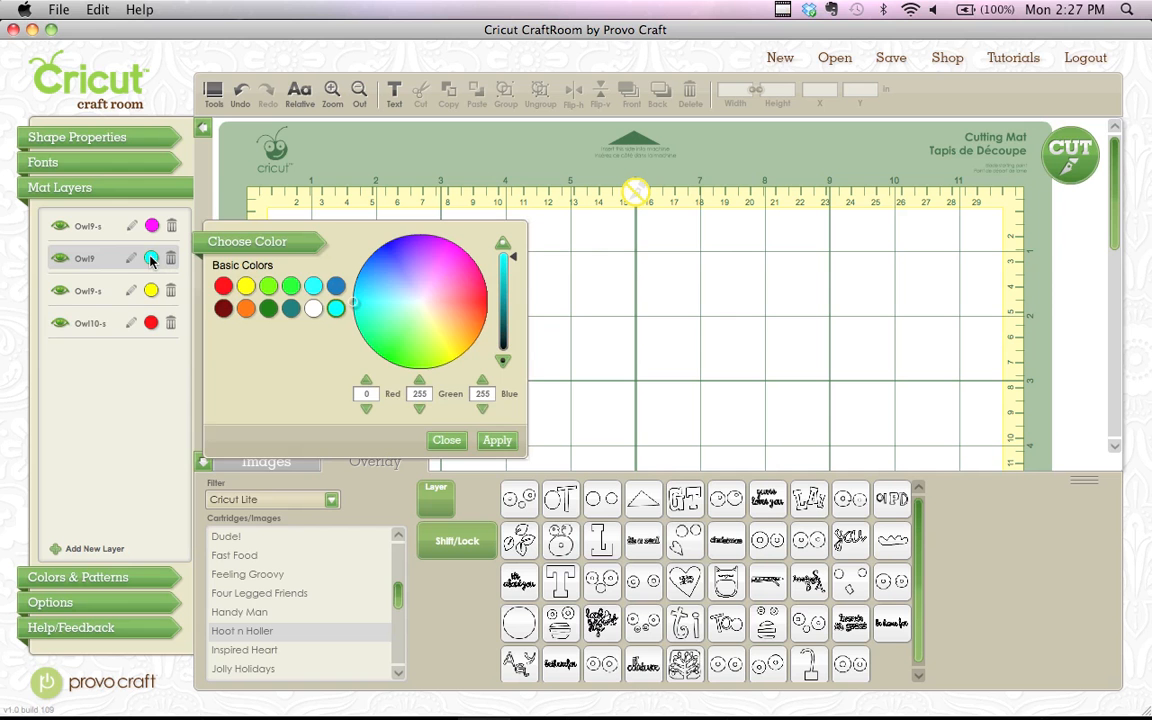
left_click(336, 286)
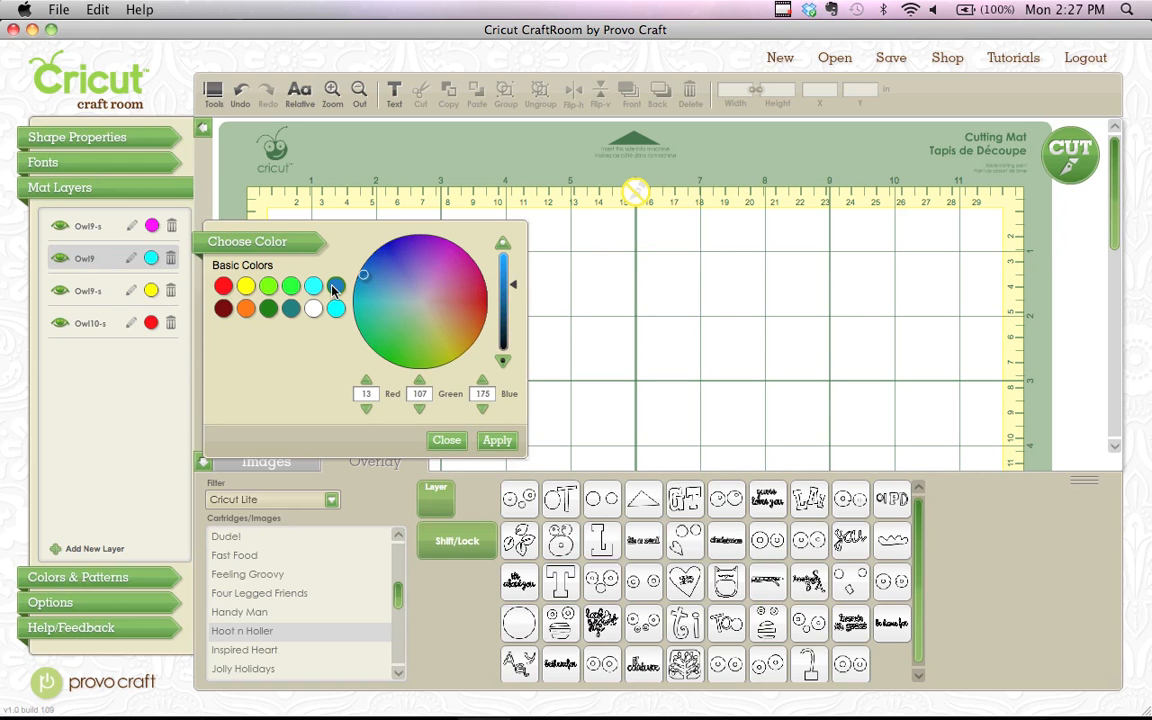
left_click(490, 441)
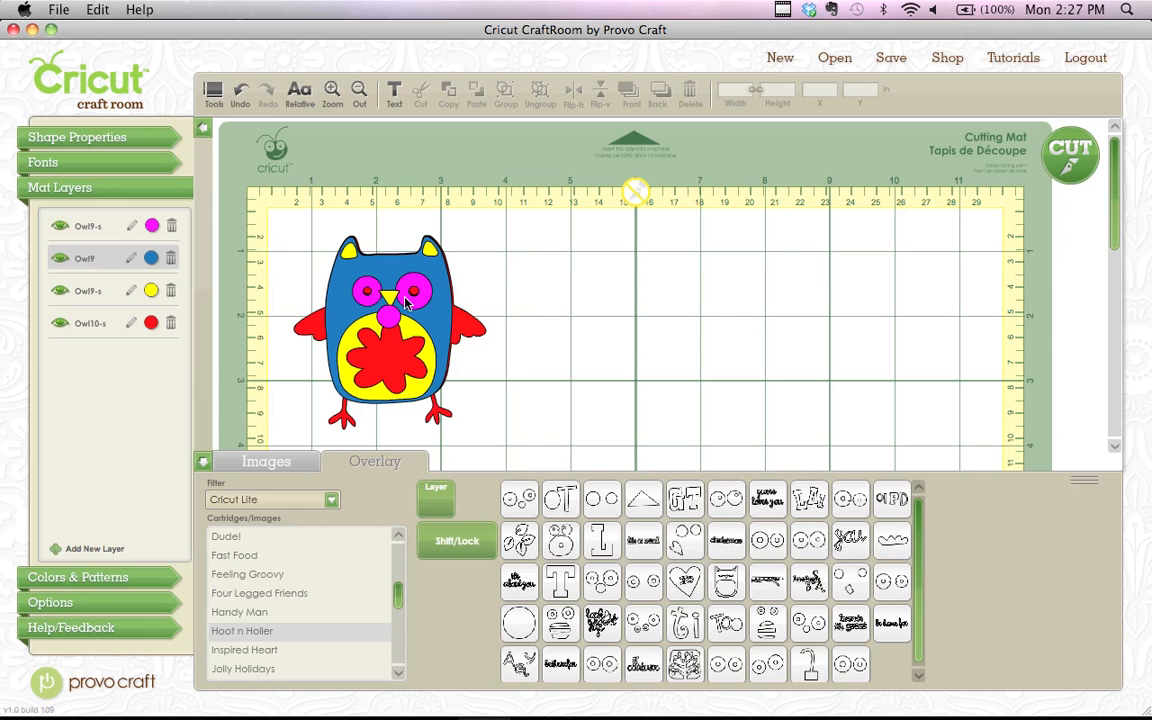
Change the magenta Owl9-s eye layer's color to the basic orange.
left_click(152, 227)
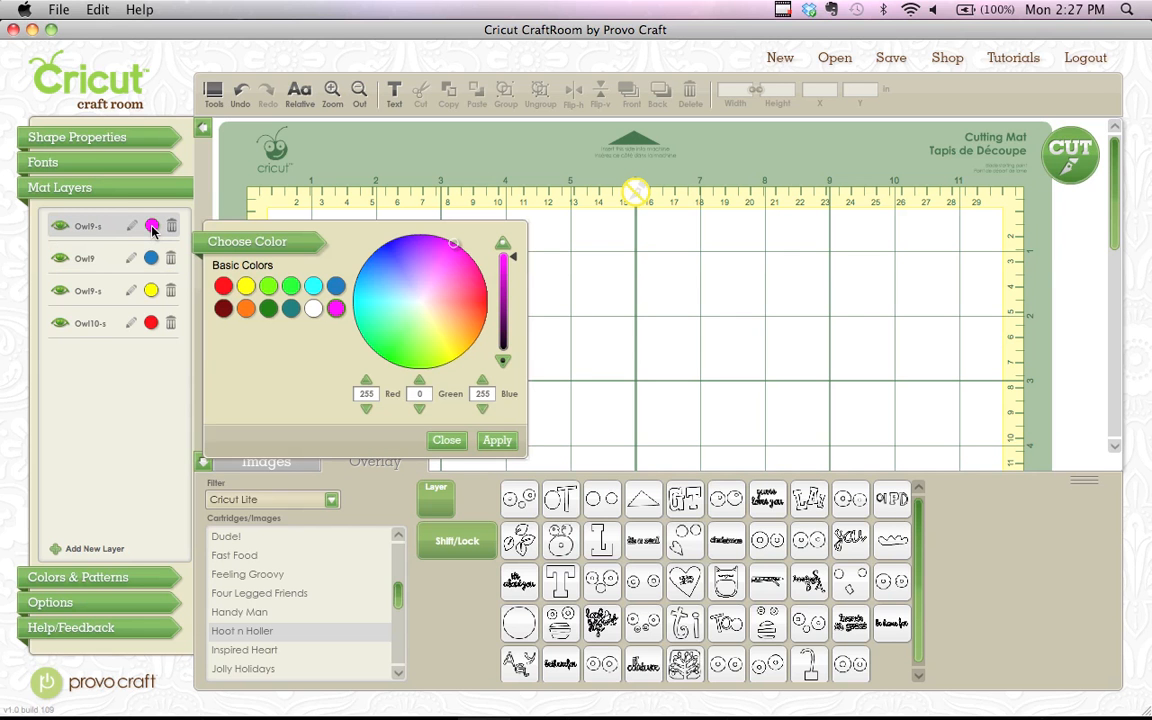
left_click(246, 308)
left_click(496, 441)
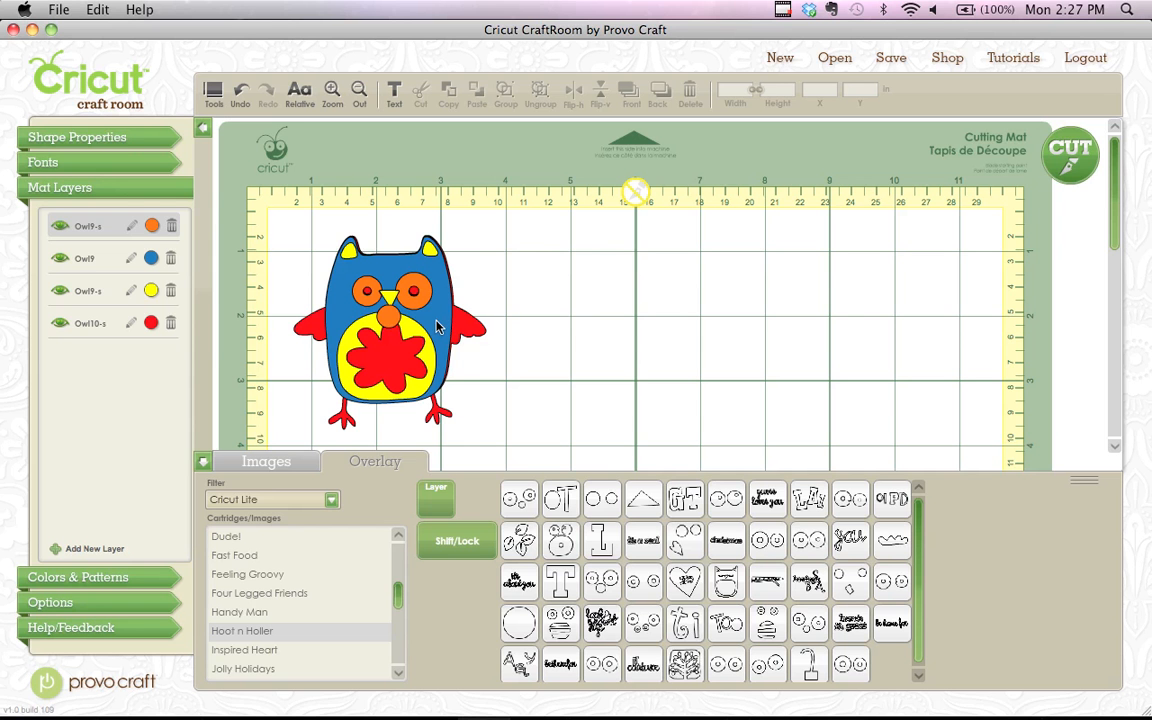
Spread the blue body, yellow body and orange eye pieces in a row beside the red owl, yellow at about X 6.92, Y 0.89 in.
left_click_drag(436, 325, 630, 332)
left_click(392, 293)
left_click_drag(392, 293, 813, 333)
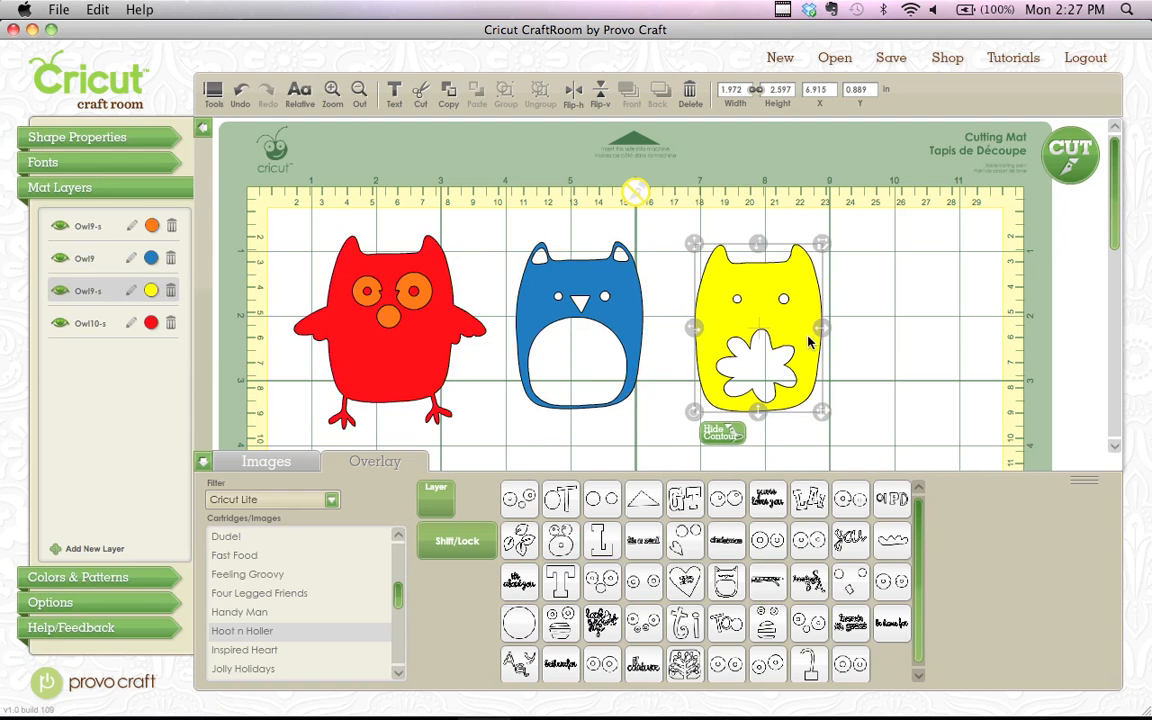
left_click(411, 305)
left_click_drag(411, 305, 928, 297)
left_click(862, 397)
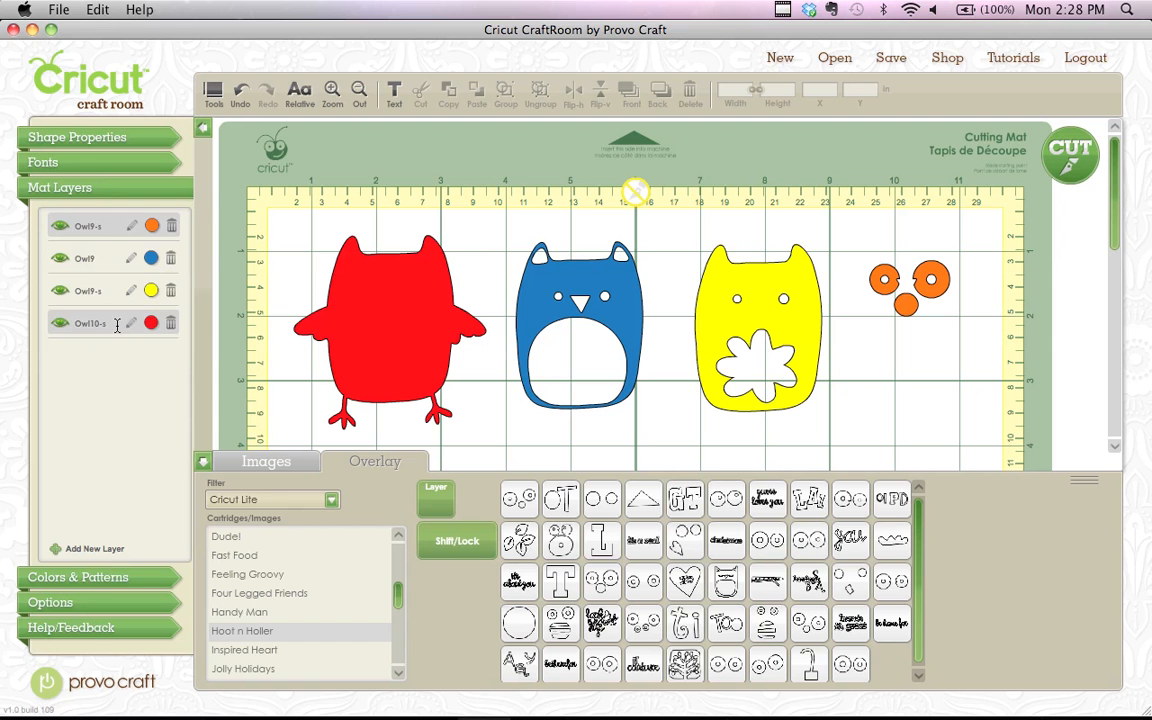
Move the red Owl10-s layer to the top of the layer order, shift its shape slightly, and return the layer to the bottom.
left_click_drag(108, 320, 115, 225)
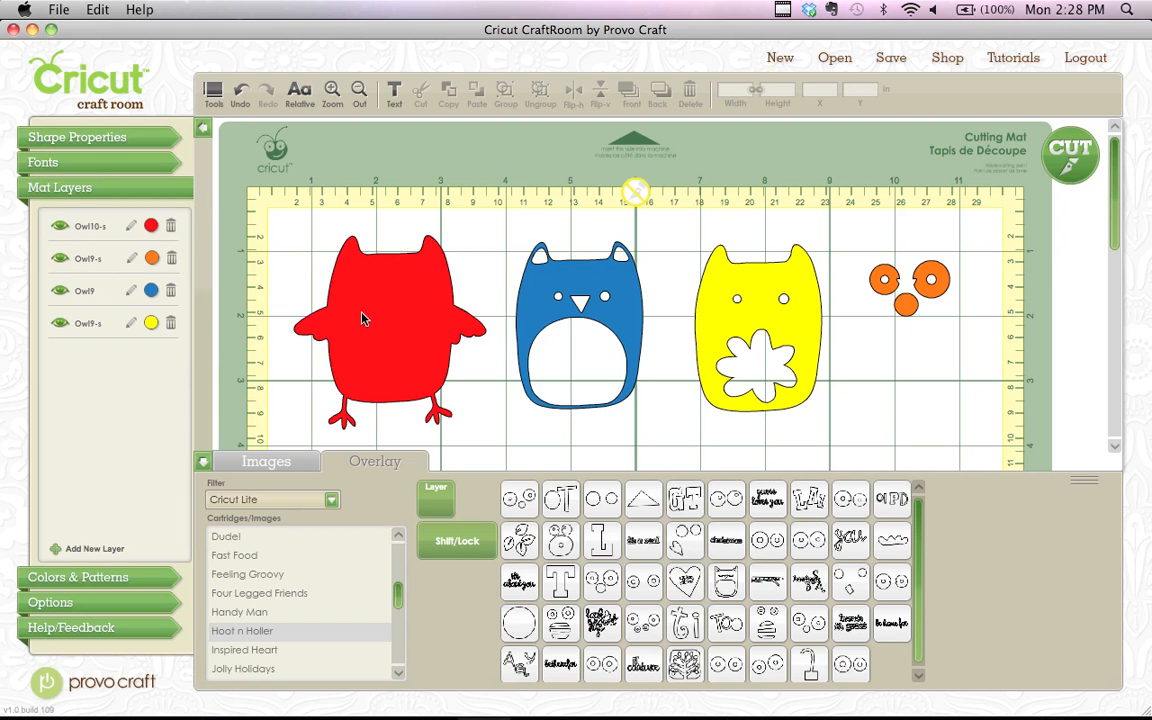
mouse_move(364, 318)
left_mouse_down()
mouse_move(557, 326)
mouse_move(314, 298)
mouse_move(349, 321)
left_mouse_up()
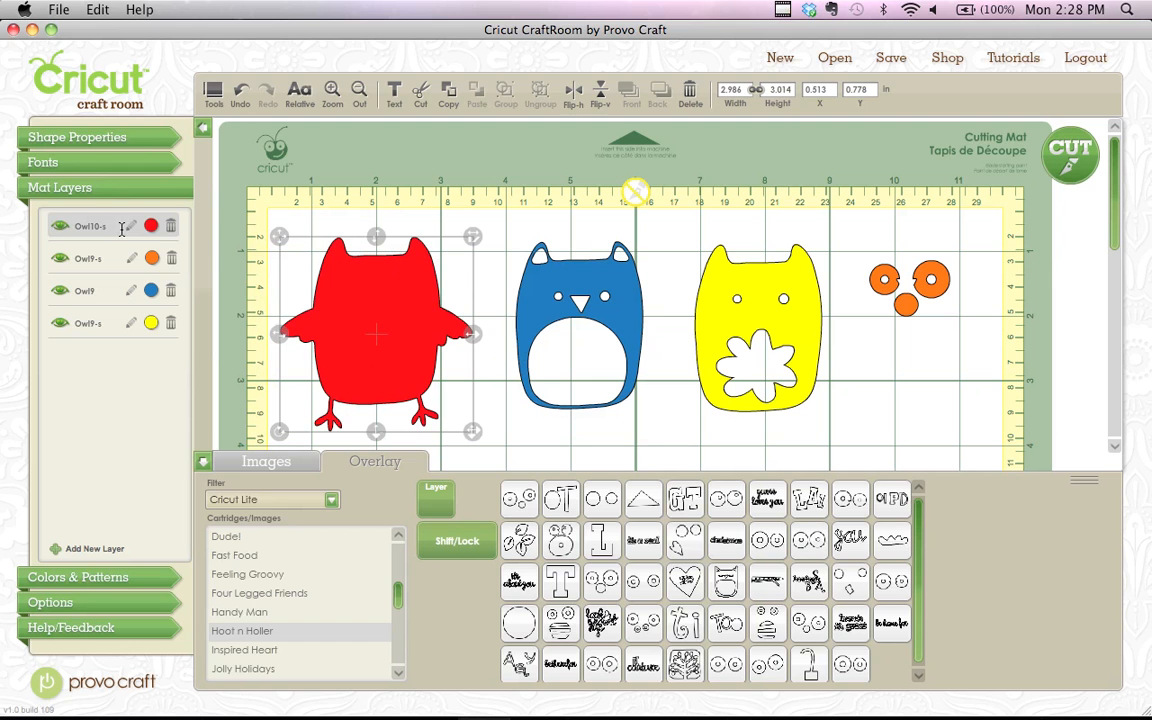
left_click_drag(121, 229, 123, 335)
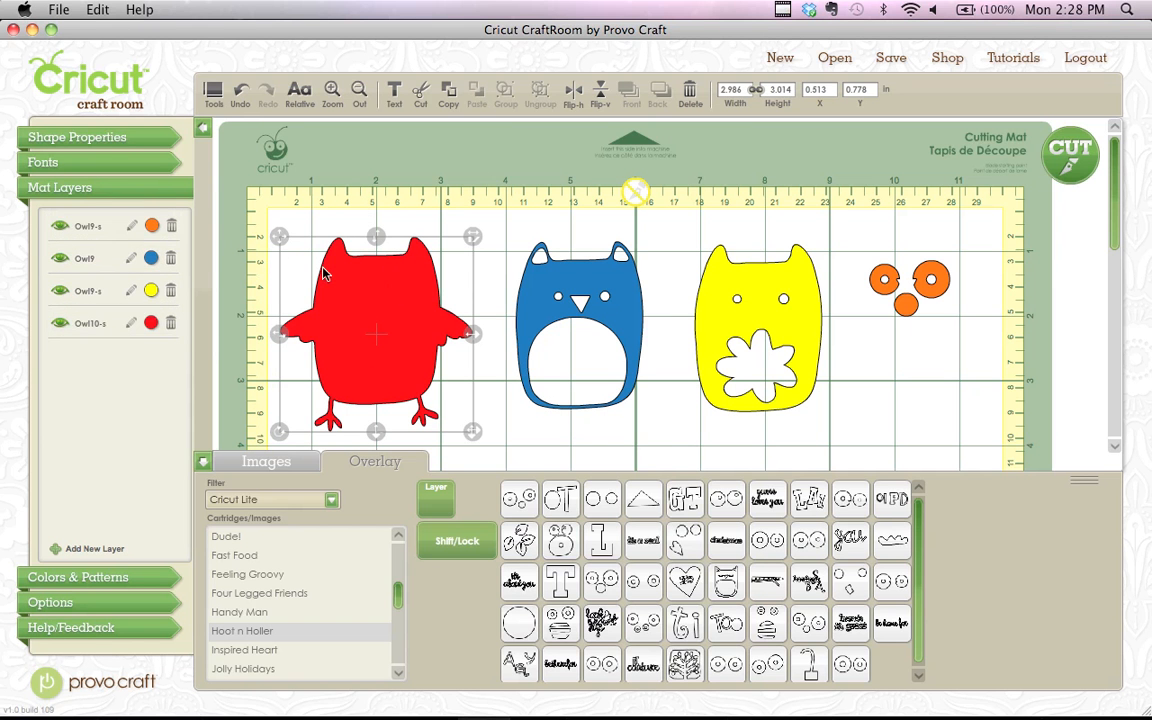
Place the red base owl at about X 0.75, Y 0.71 in and stack the blue and yellow bodies over it at about X 1.26 in.
left_click_drag(281, 235, 297, 230)
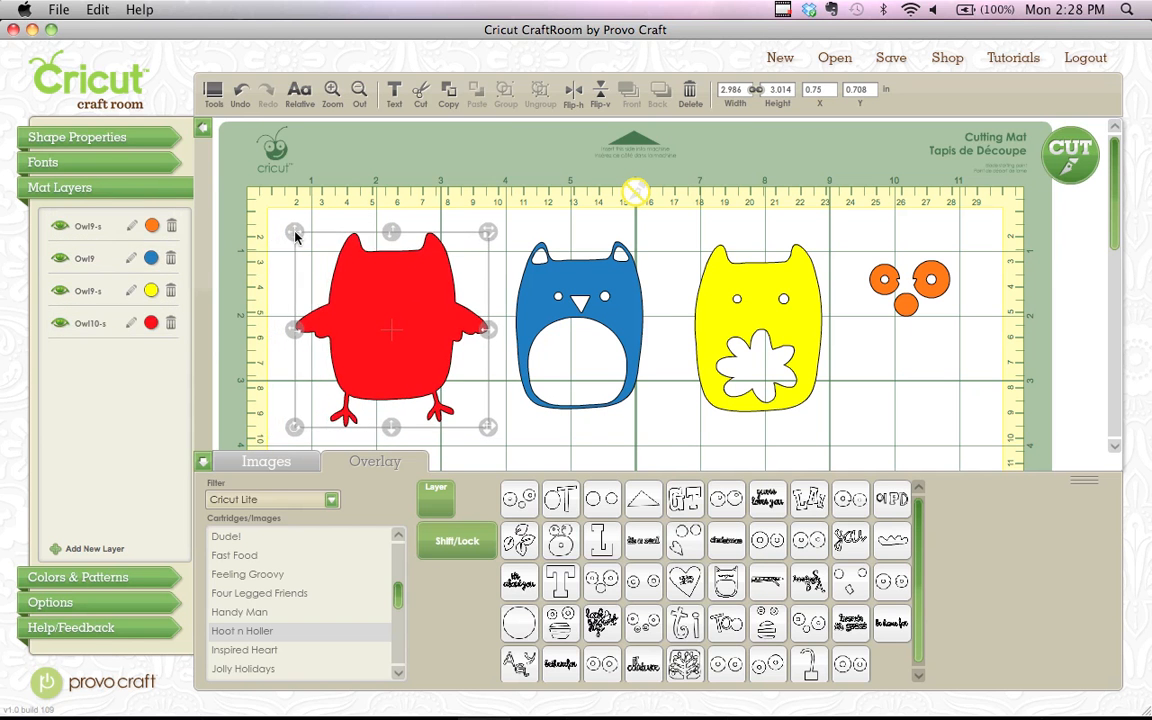
left_click(593, 289)
left_click_drag(593, 293, 405, 285)
left_click(700, 285)
left_click_drag(700, 285, 399, 273)
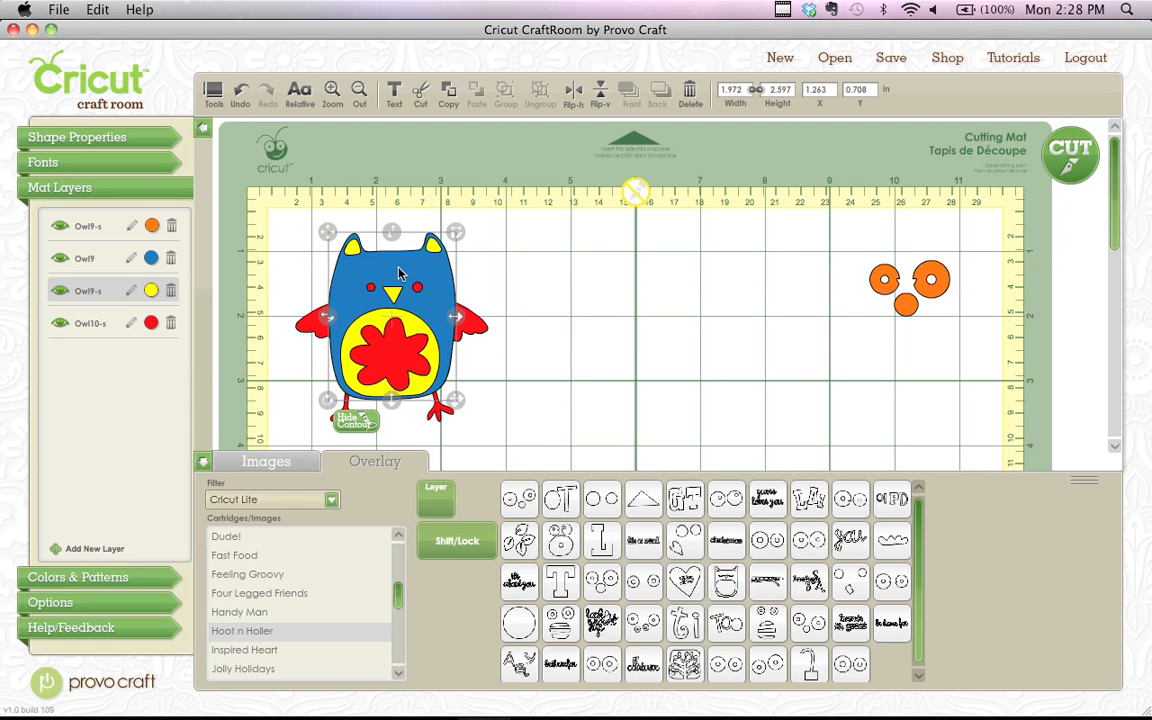
Position the orange eye pieces over the owl's face at about X 1.67, Y 1.25 in and deselect them.
left_click(928, 280)
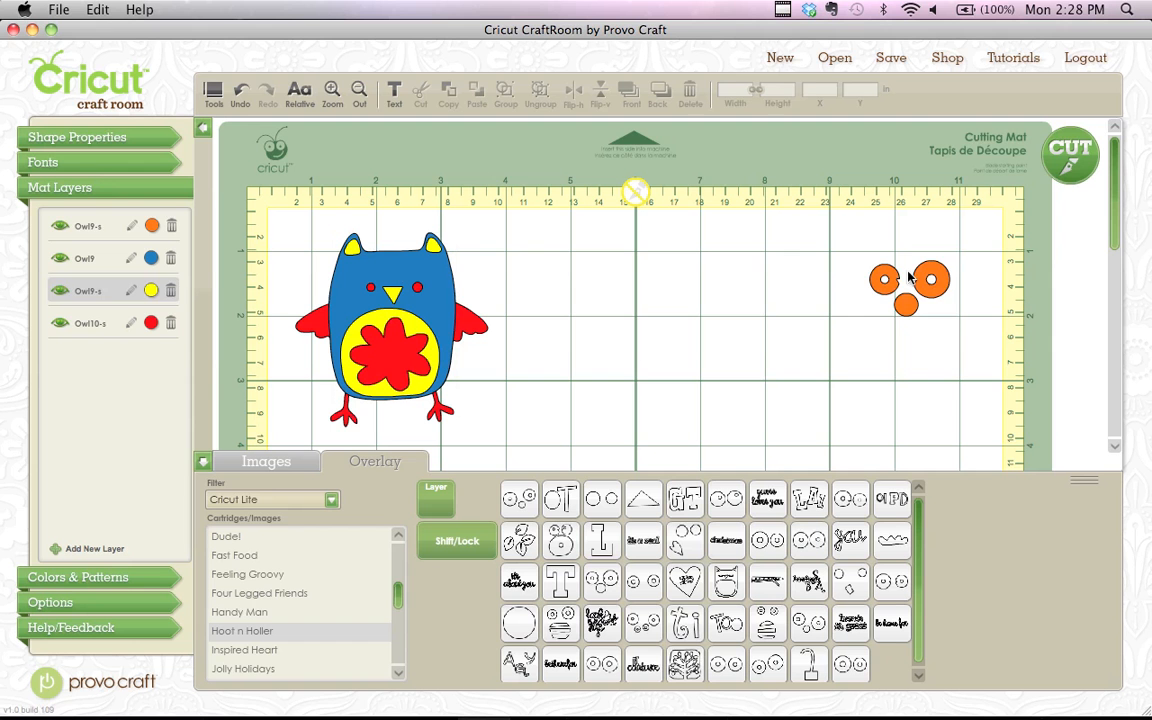
left_click(930, 282)
left_click_drag(870, 260, 354, 270)
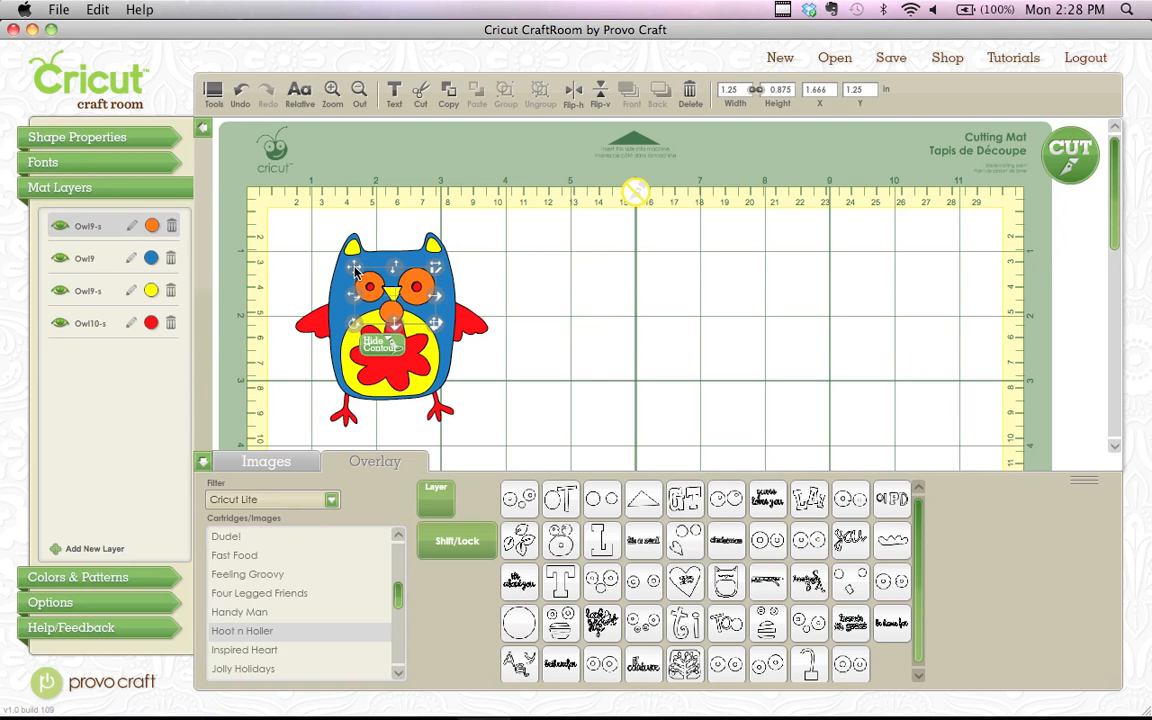
left_click(560, 288)
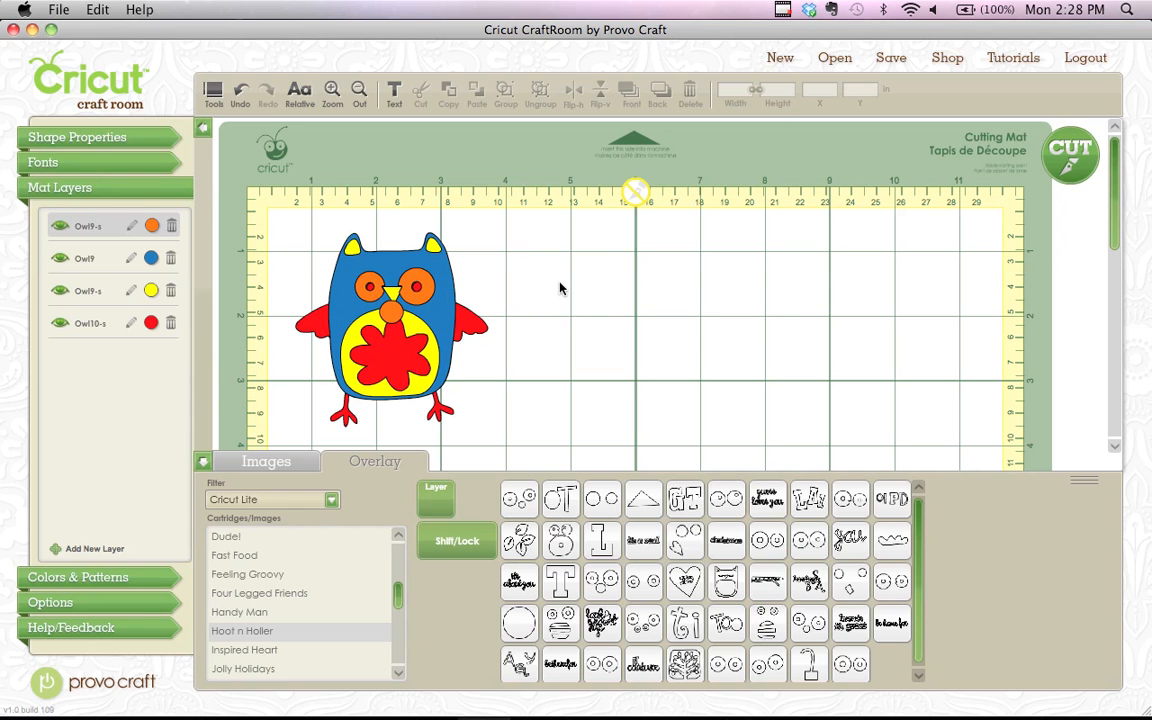